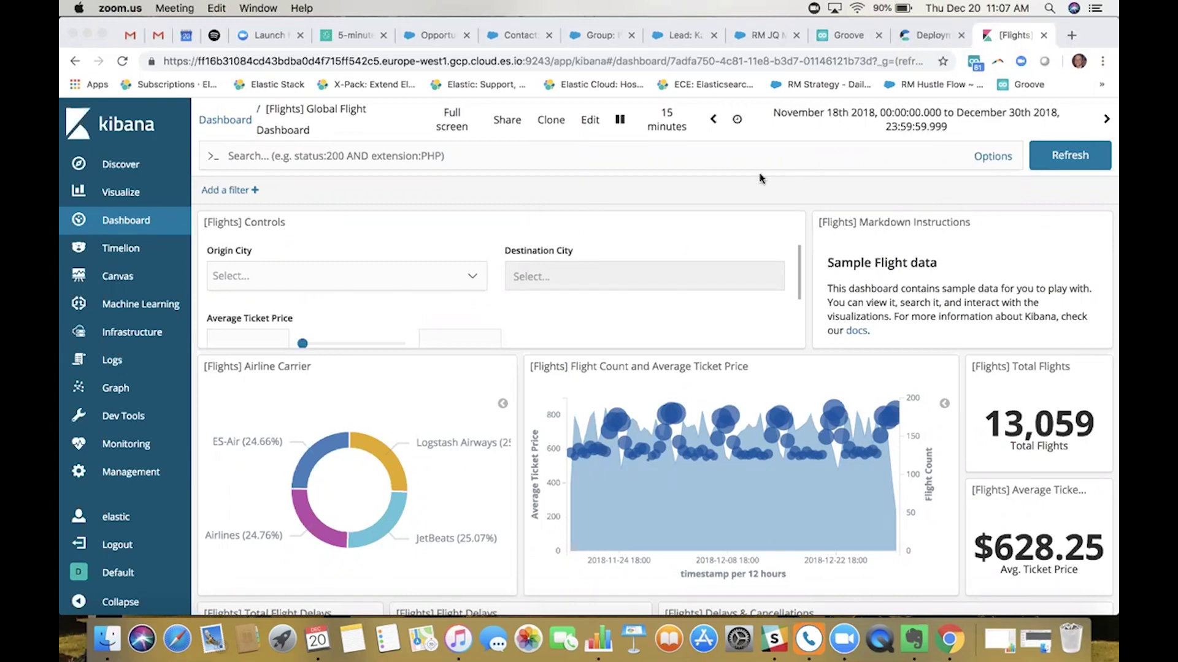
# Step: Adjust the dashboard's time range using the quick presets and absolute calendars, then apply it
pyautogui.click(888, 131)
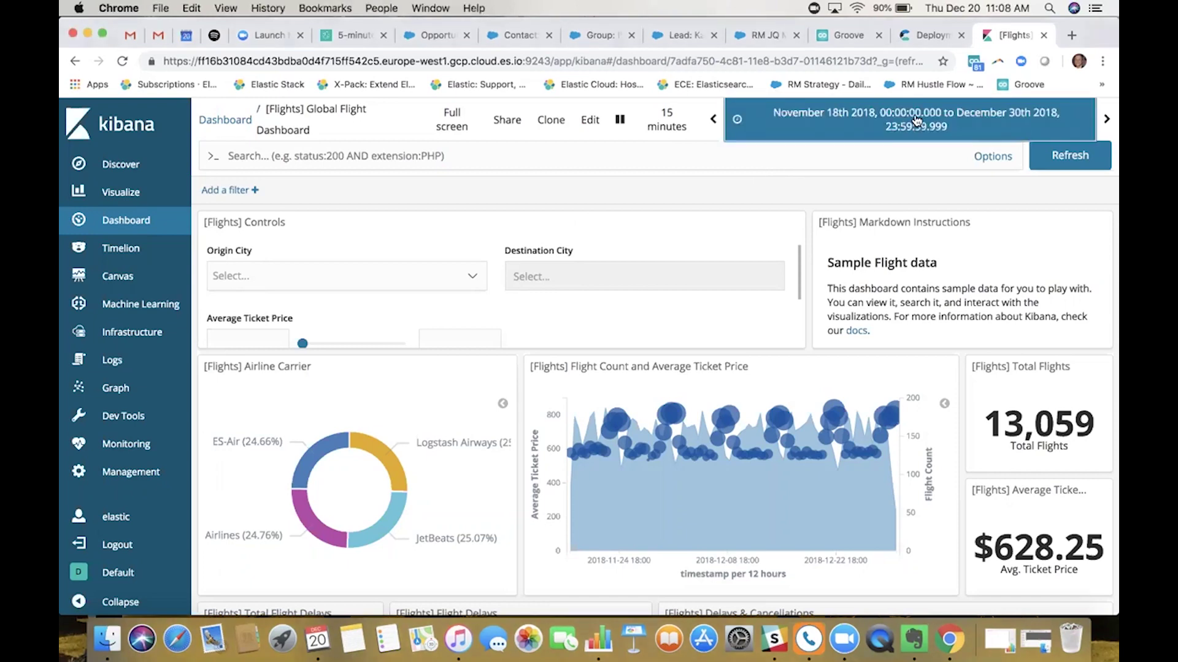
pyautogui.click(889, 129)
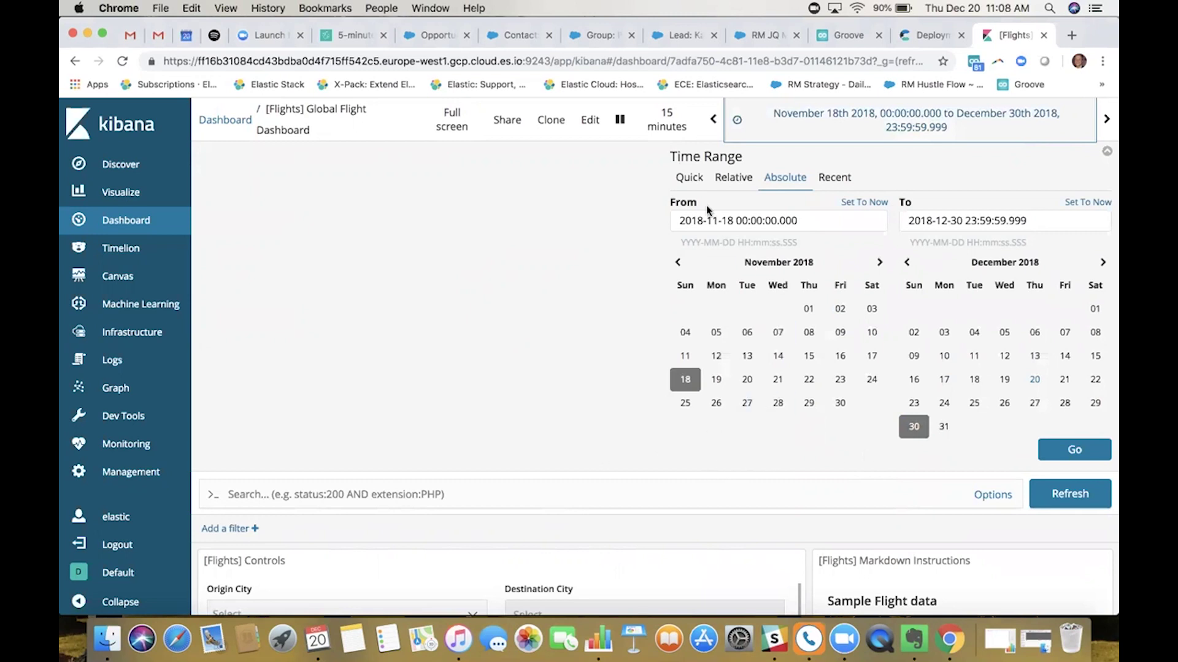
pyautogui.click(699, 180)
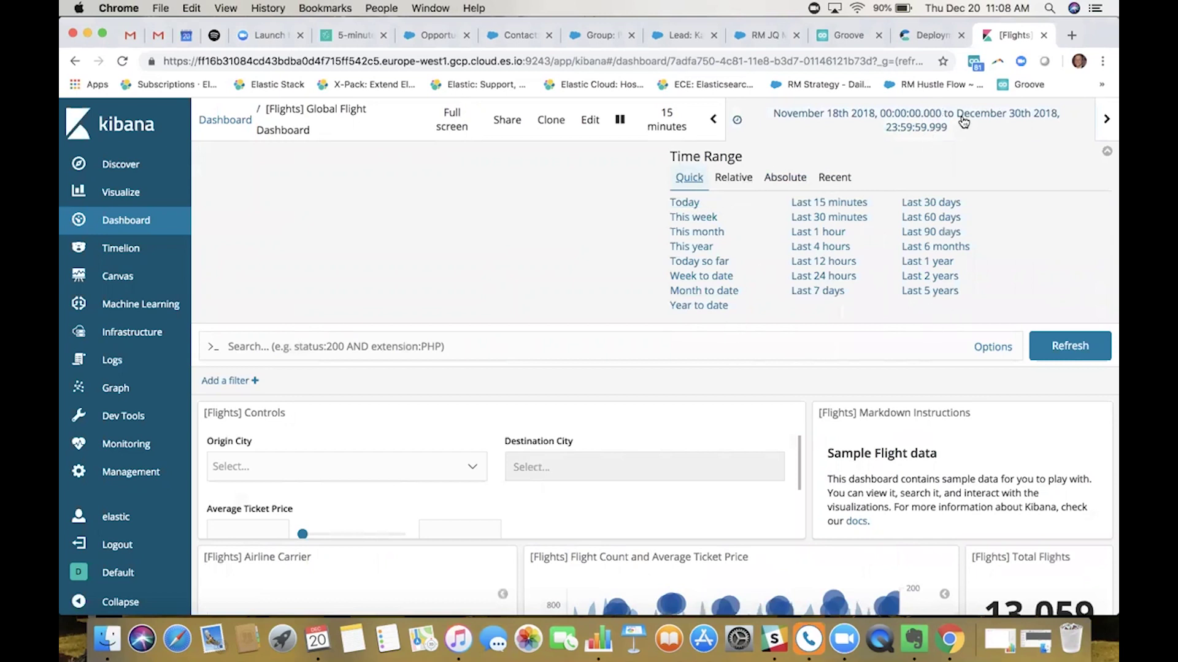
pyautogui.click(787, 178)
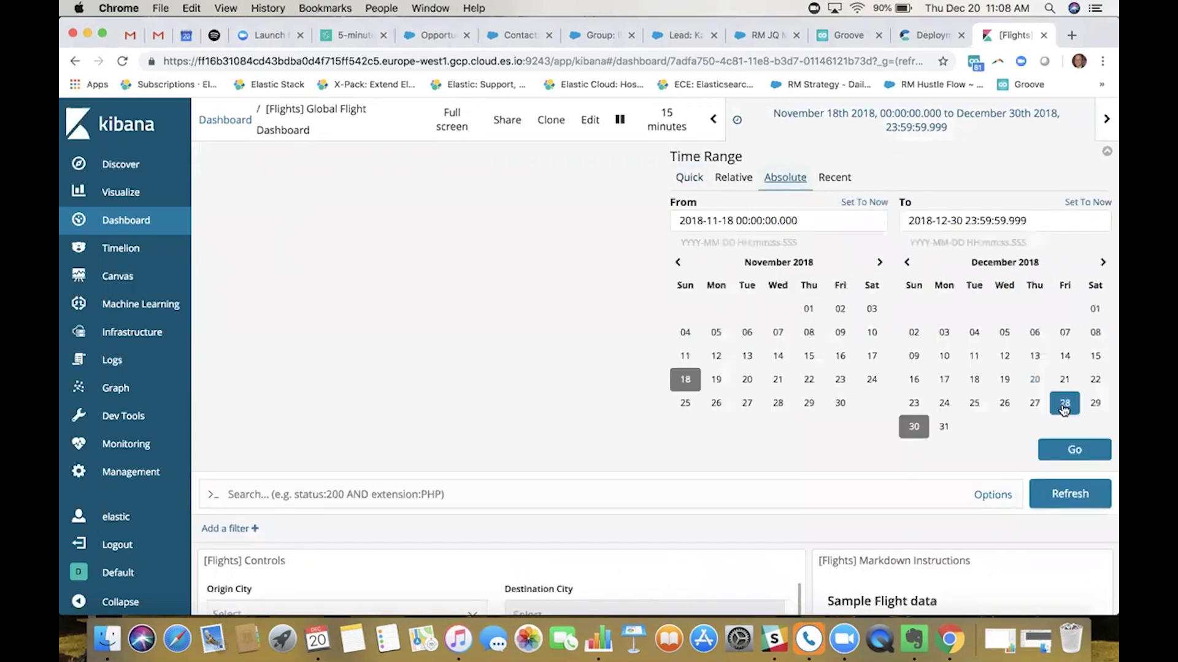
pyautogui.click(1058, 454)
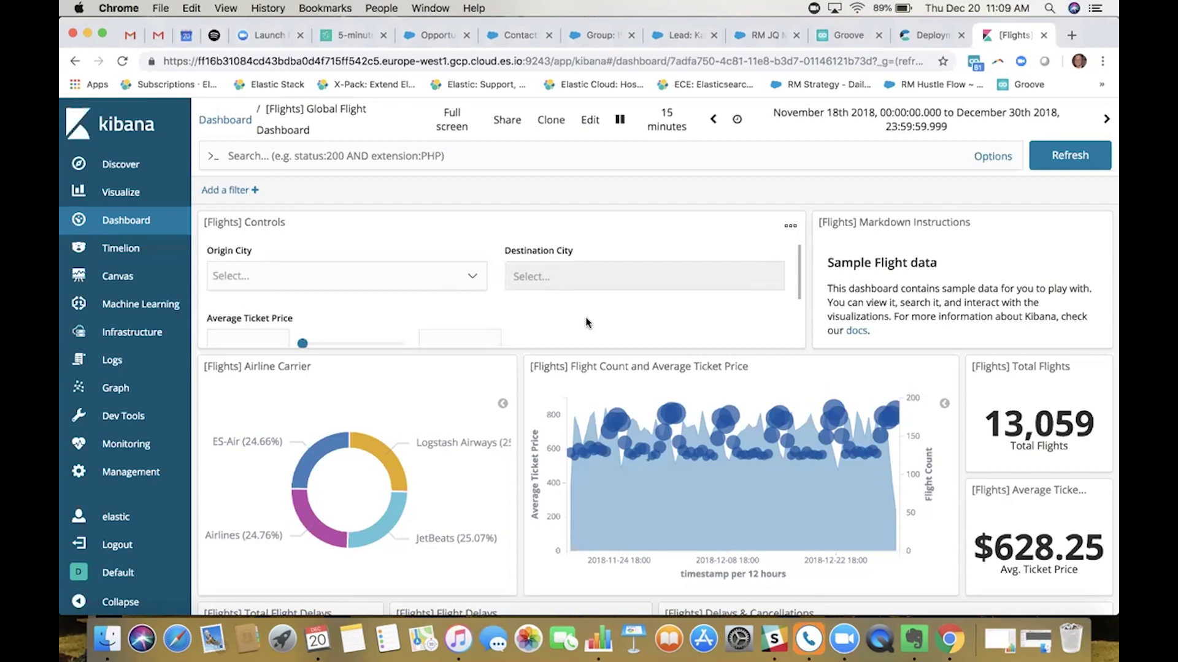
# Step: Scroll down to the Flight Cancellations chart and back up to the dashboard totals
pyautogui.scroll(-10, 585, 322)
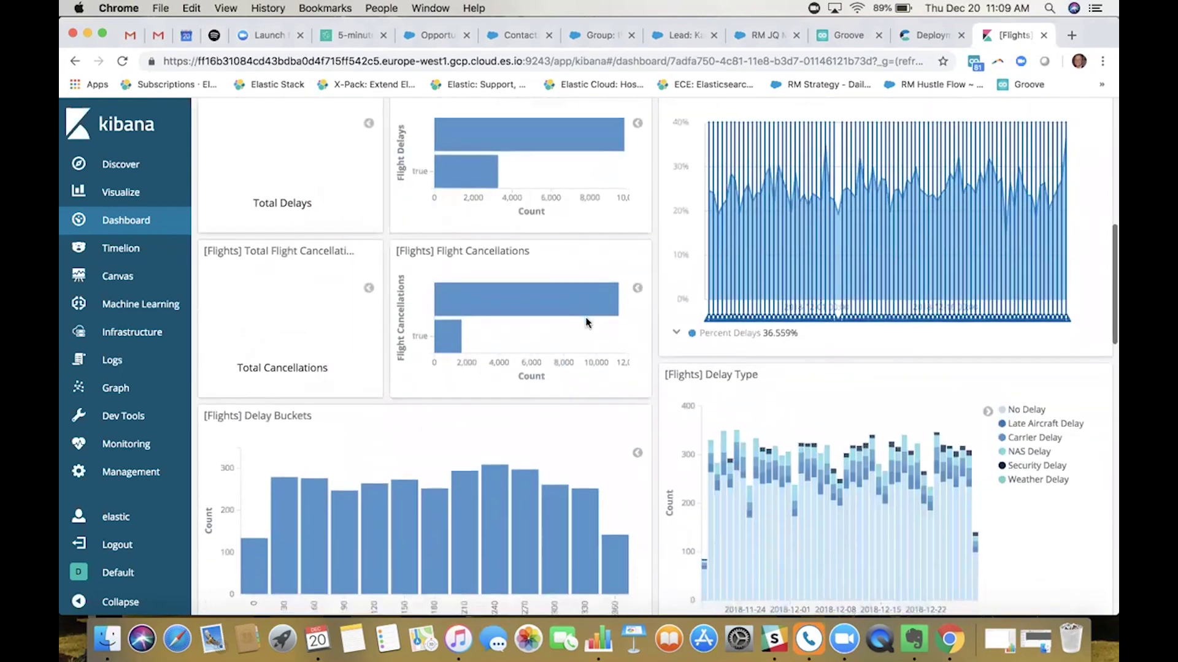
pyautogui.moveTo(450, 341)
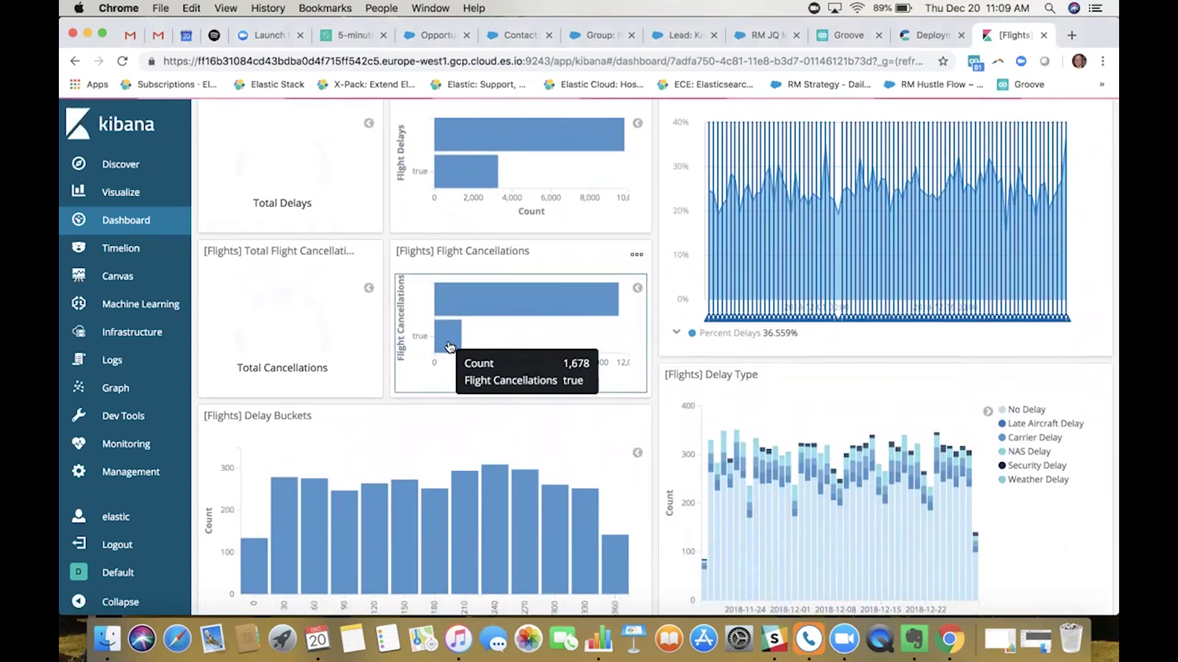
pyautogui.scroll(10, 451, 343)
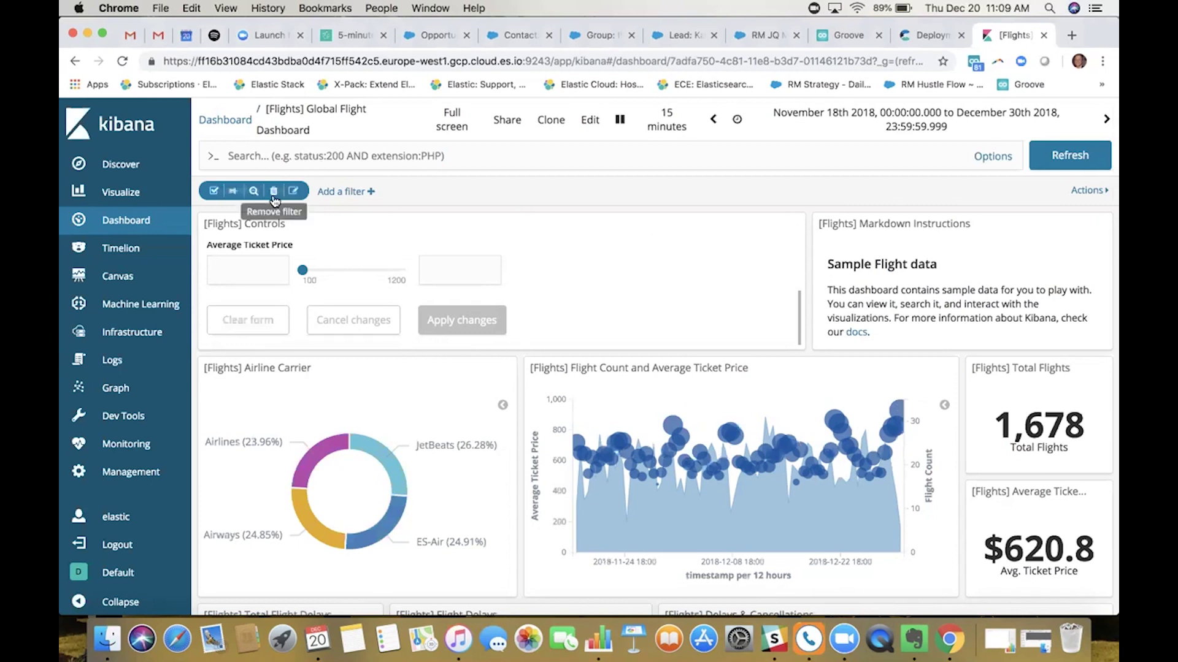
# Step: Replace the old filter pill with a rebuilt 'Cancelled is true' filter
pyautogui.click(271, 192)
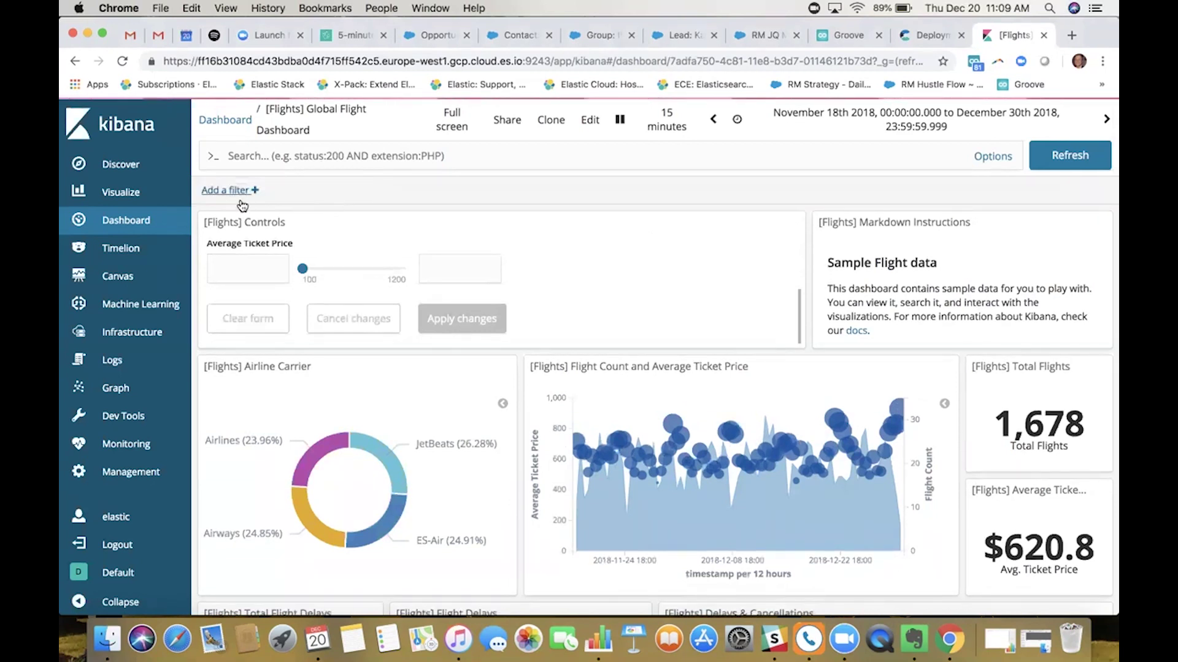
pyautogui.click(234, 191)
pyautogui.click(276, 286)
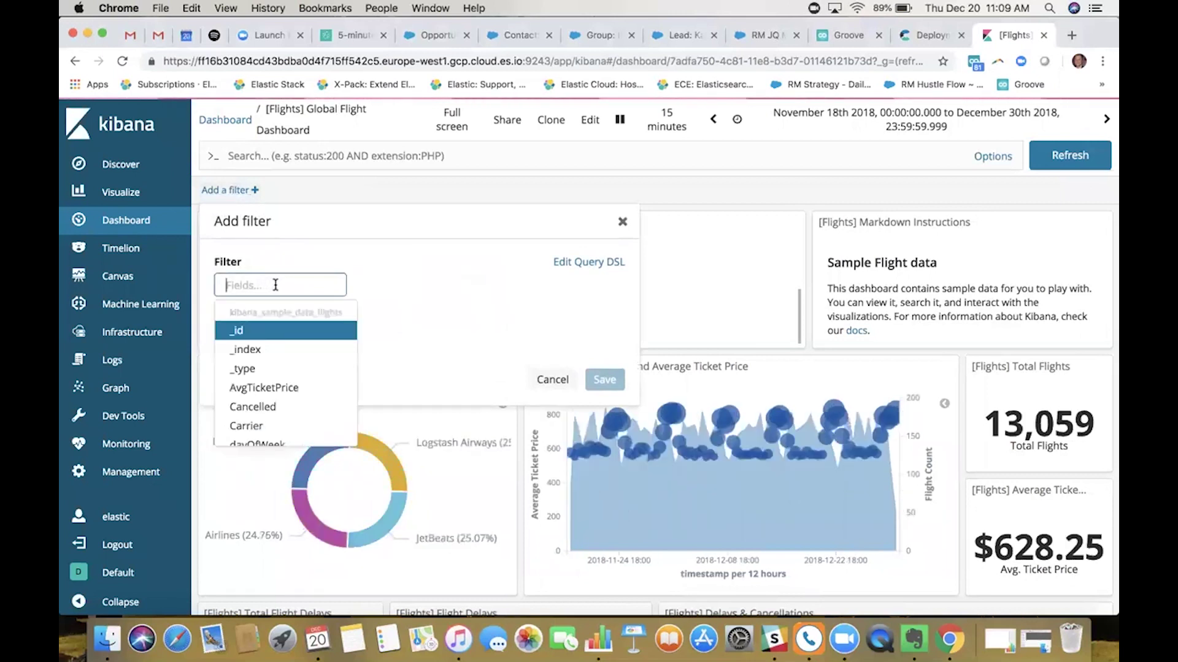
pyautogui.click(254, 408)
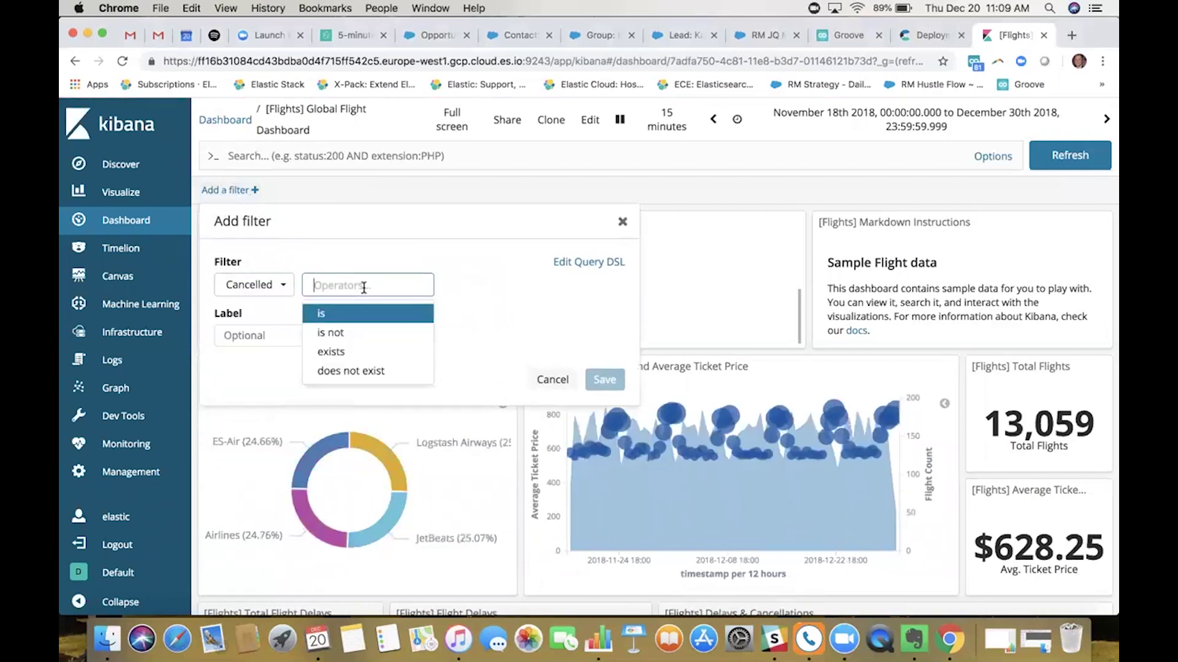
pyautogui.click(362, 314)
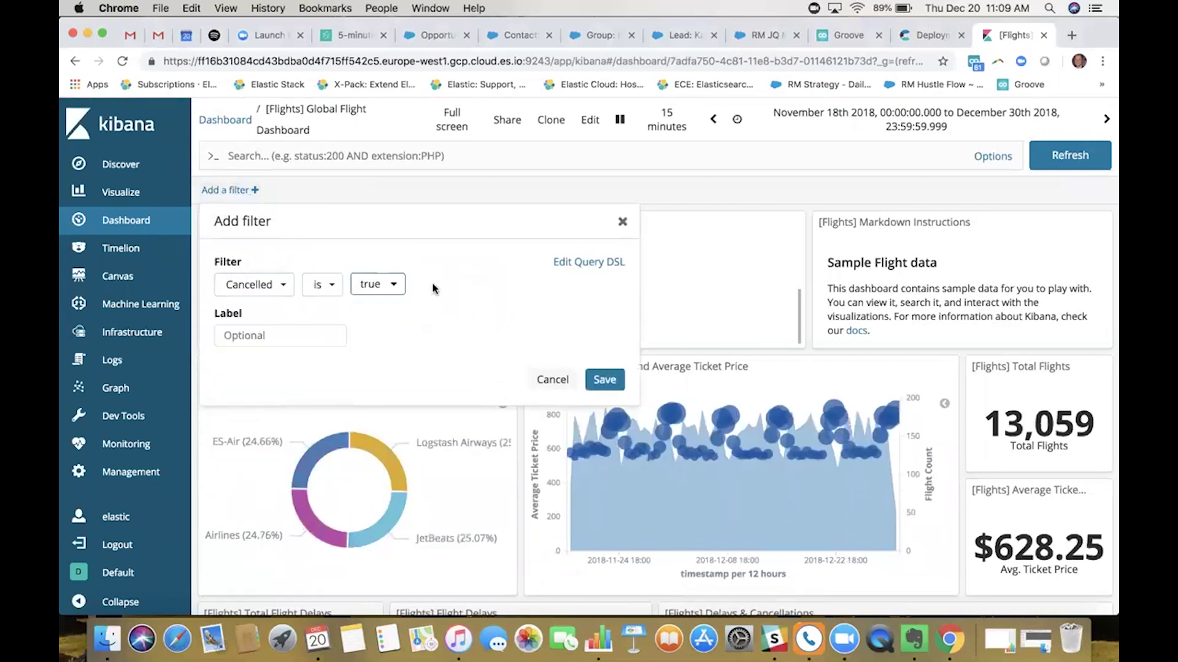
pyautogui.click(591, 385)
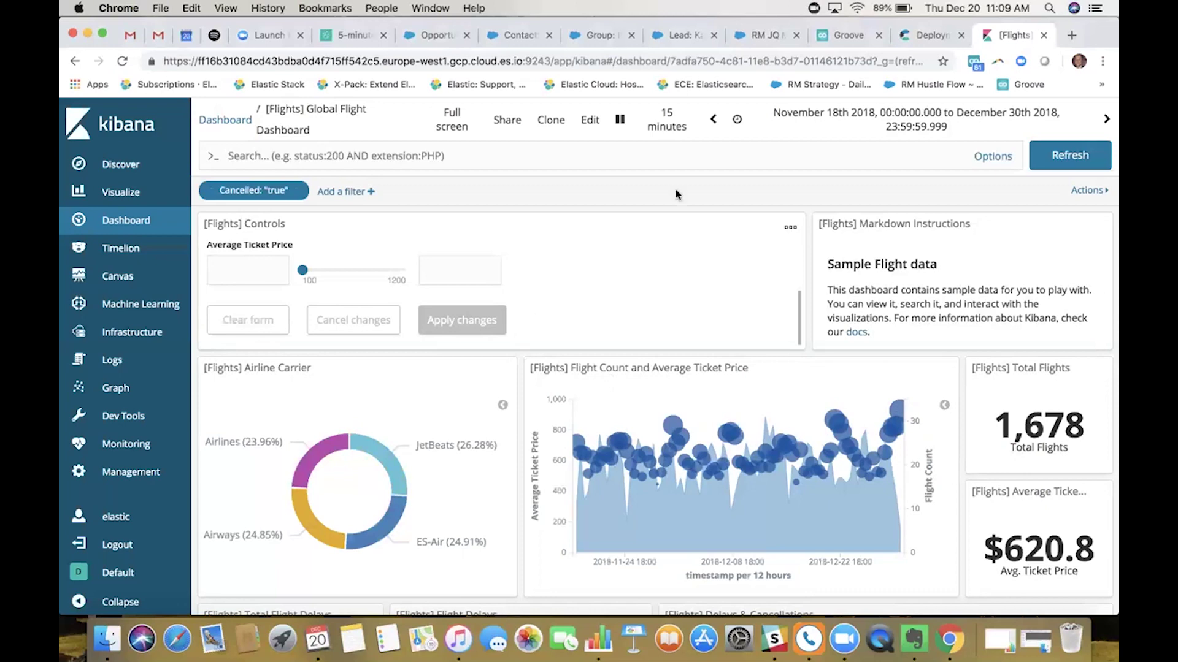
pyautogui.scroll(-2, 696, 177)
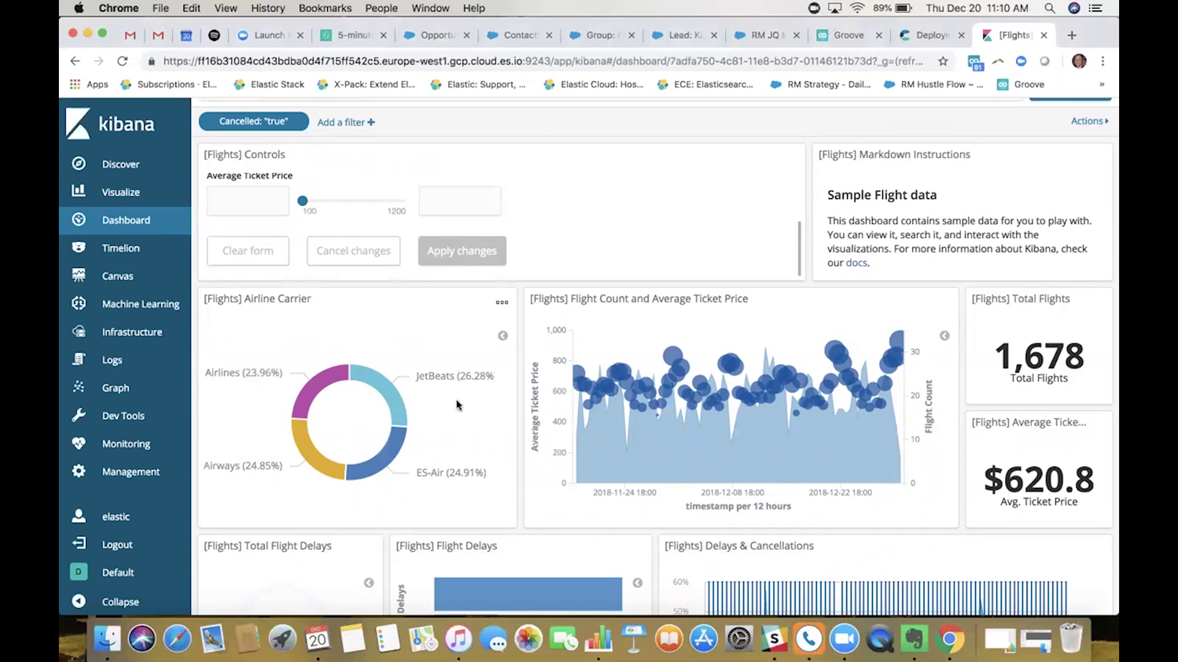
pyautogui.scroll(-2, 459, 405)
pyautogui.scroll(-8, 459, 405)
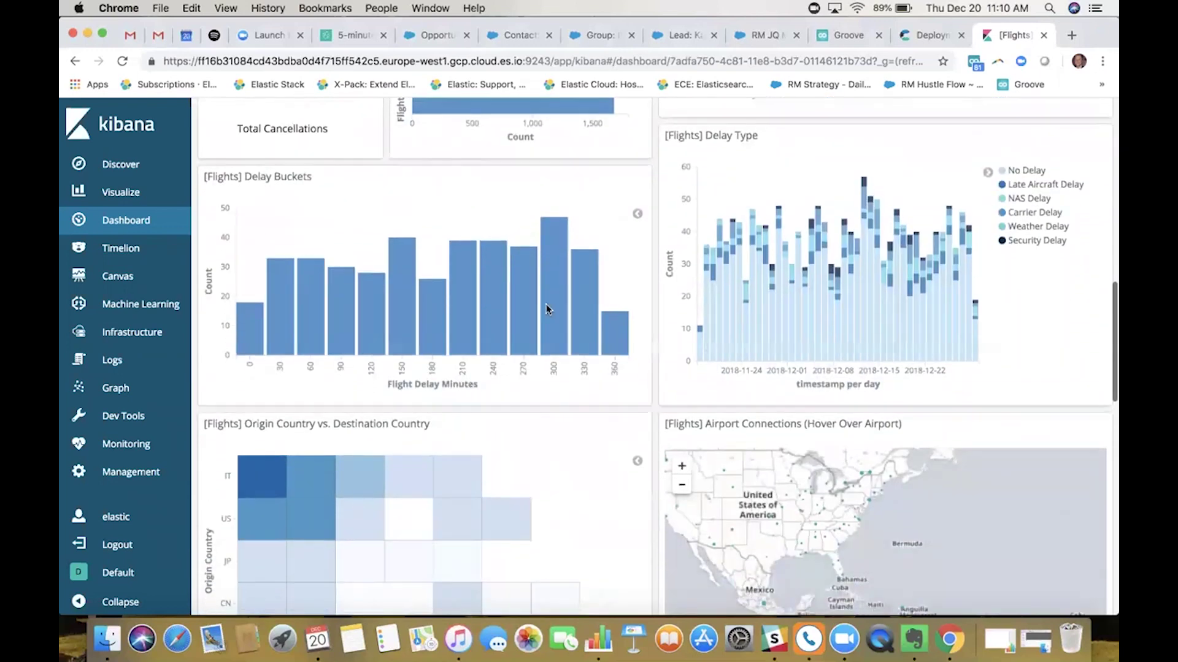
pyautogui.moveTo(552, 310)
pyautogui.scroll(1, 554, 308)
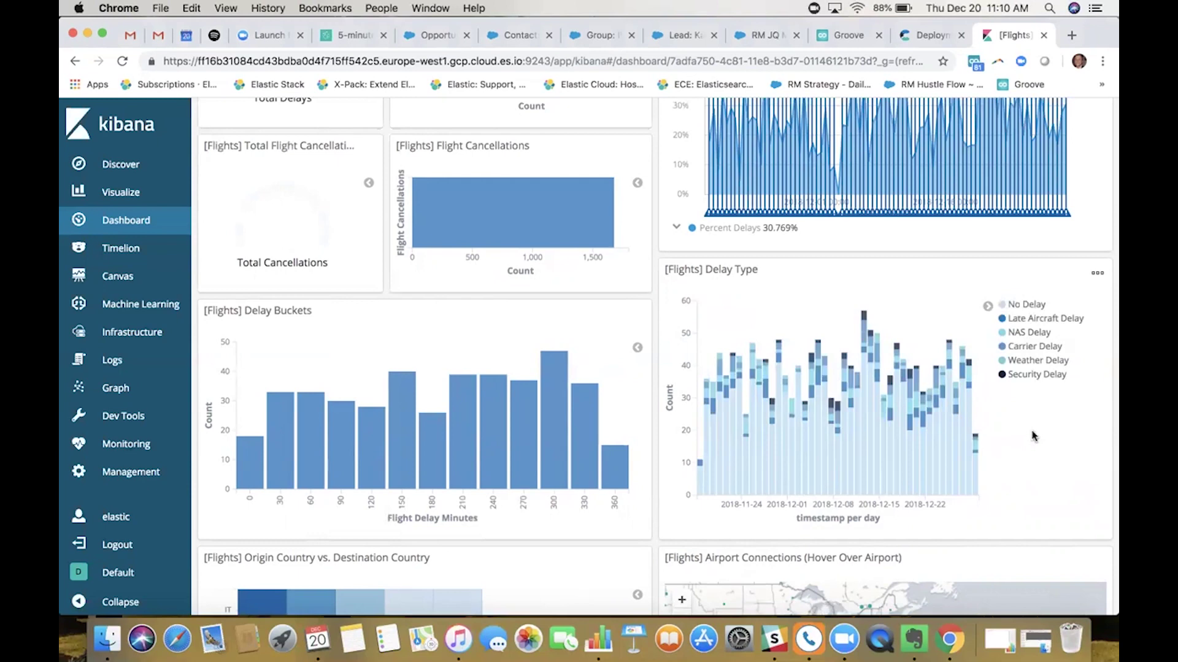
pyautogui.scroll(-2, 1033, 436)
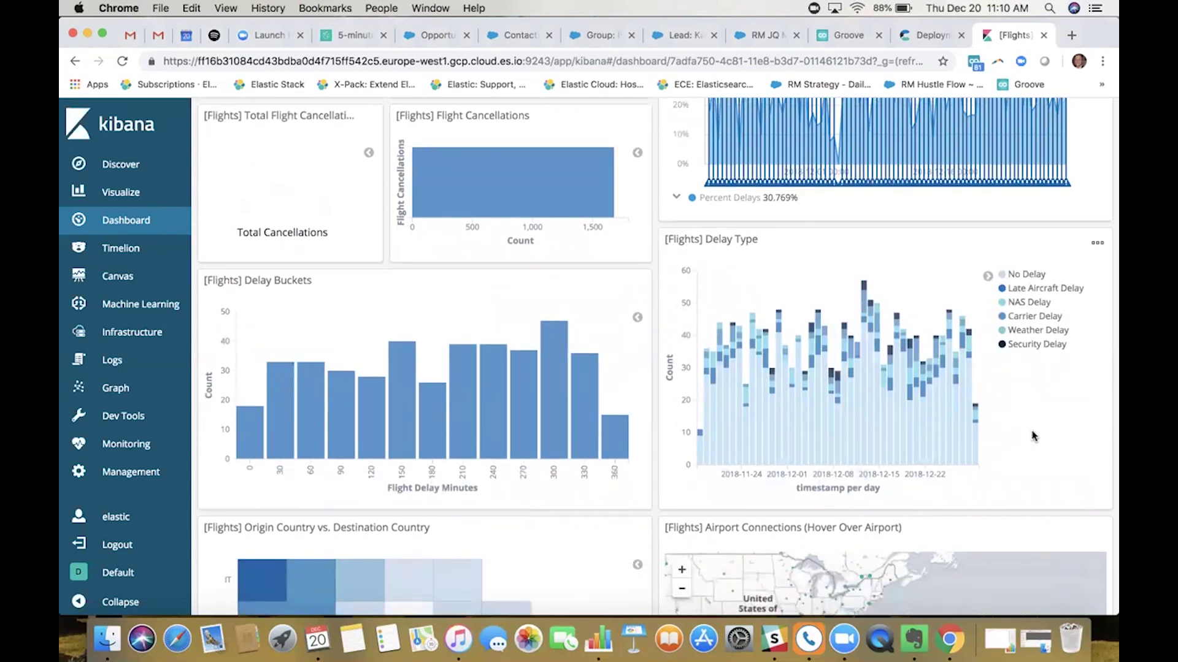
pyautogui.scroll(-6, 1034, 436)
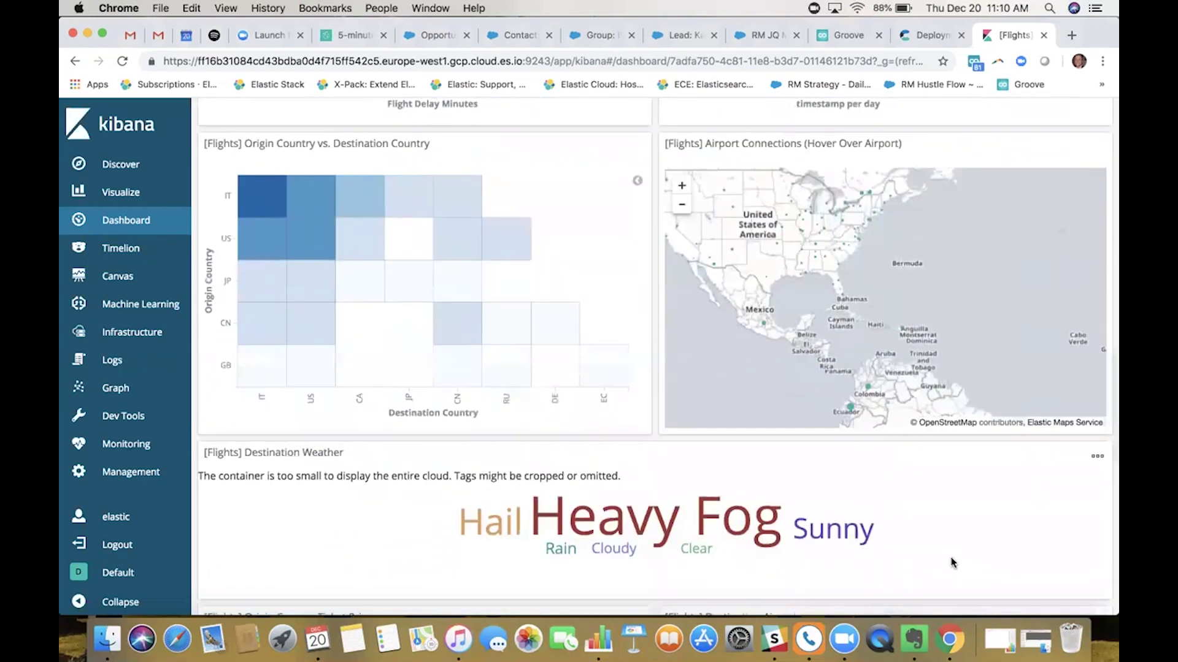
pyautogui.scroll(-1, 952, 562)
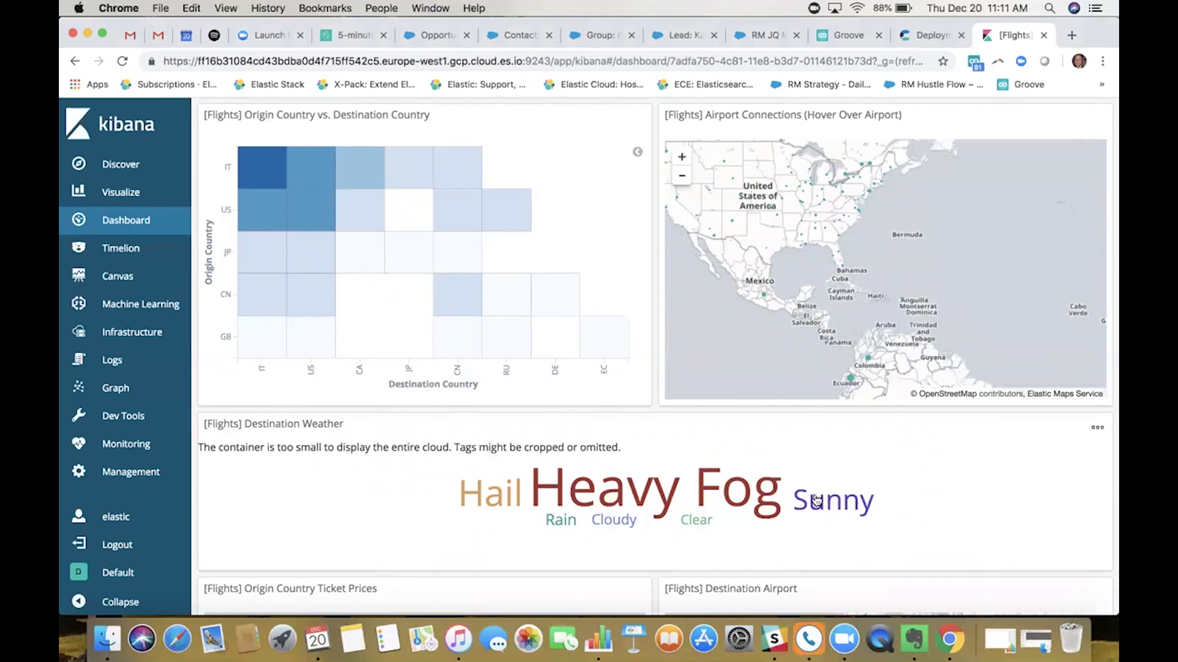
pyautogui.scroll(15, 871, 471)
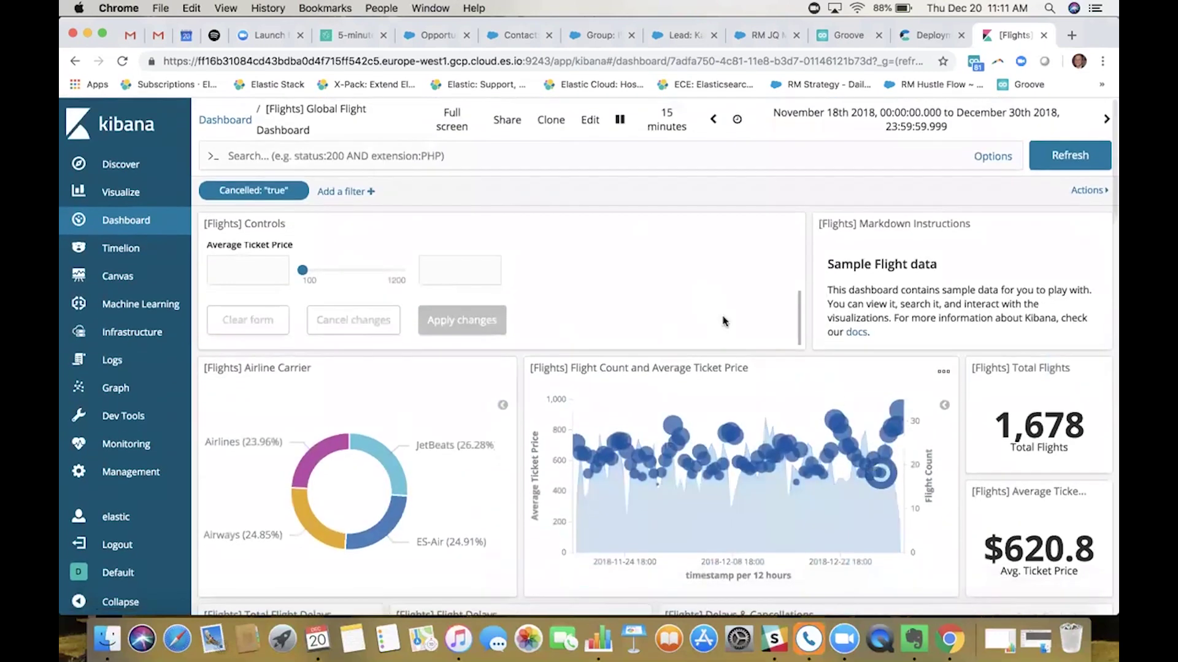
# Step: Add a DestWeather 'is one of' filter matching Clear and Sunny
pyautogui.click(341, 191)
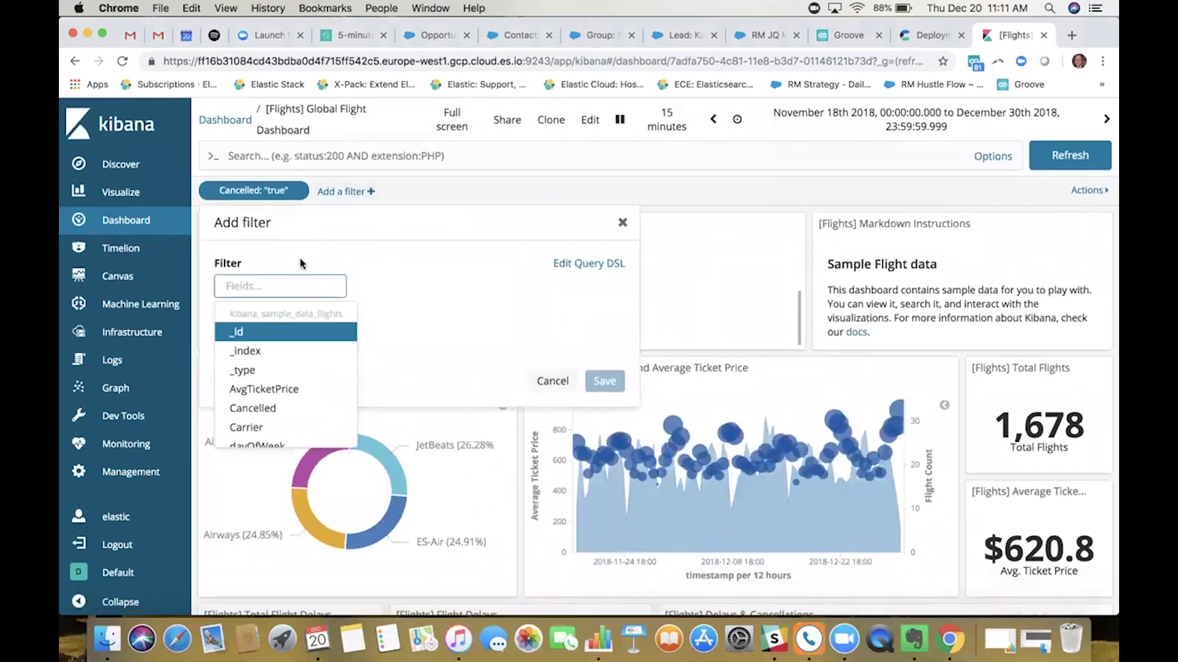
pyautogui.write('des')
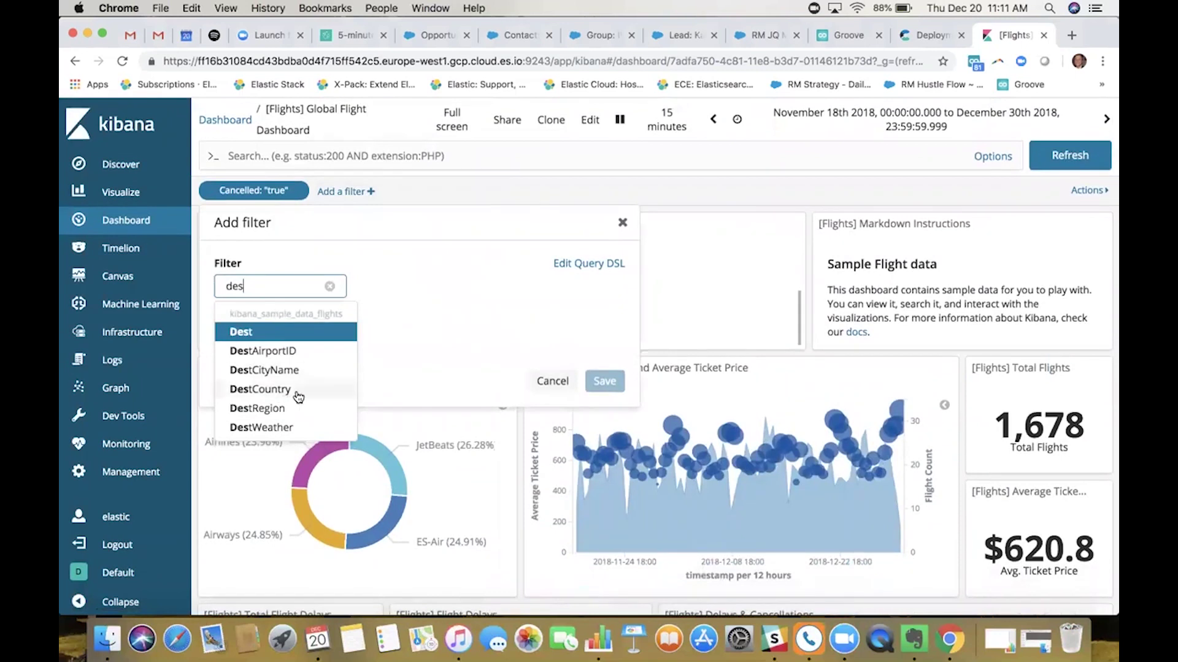
pyautogui.click(288, 428)
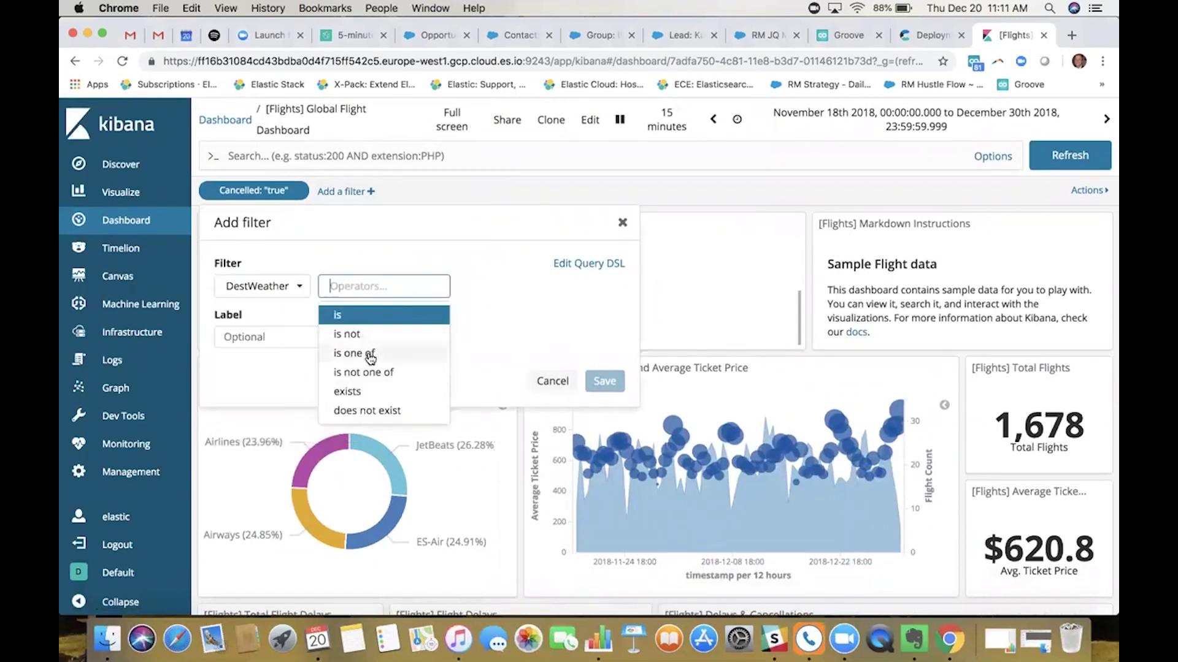
pyautogui.click(367, 354)
pyautogui.click(469, 285)
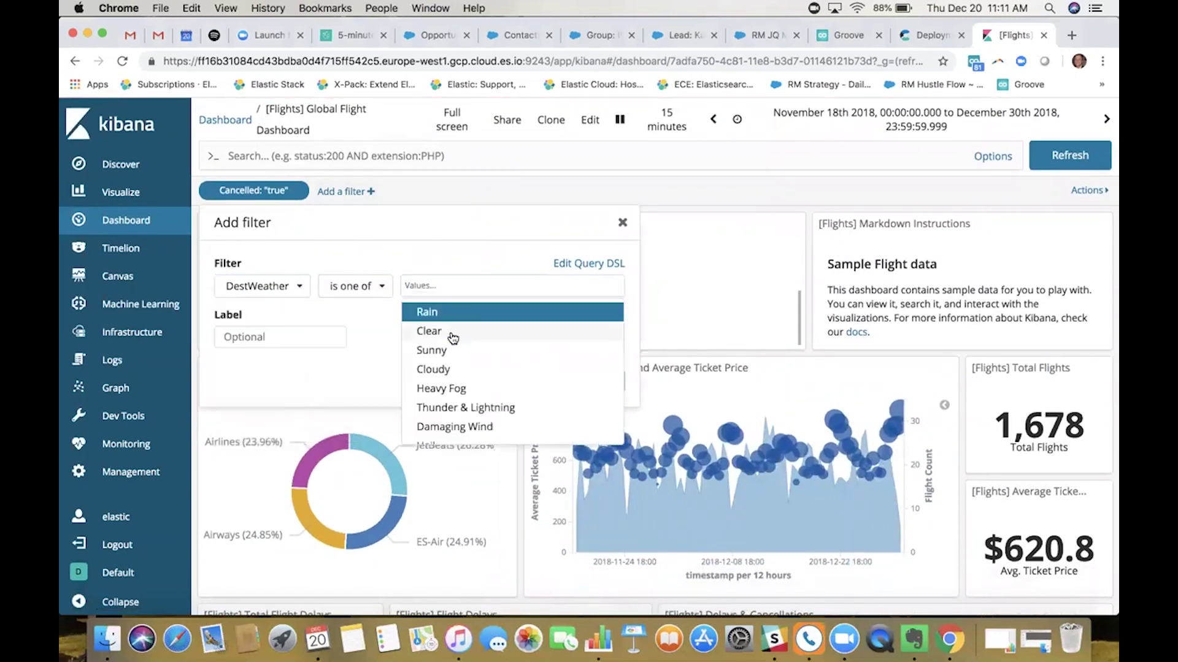
pyautogui.click(452, 334)
pyautogui.click(483, 290)
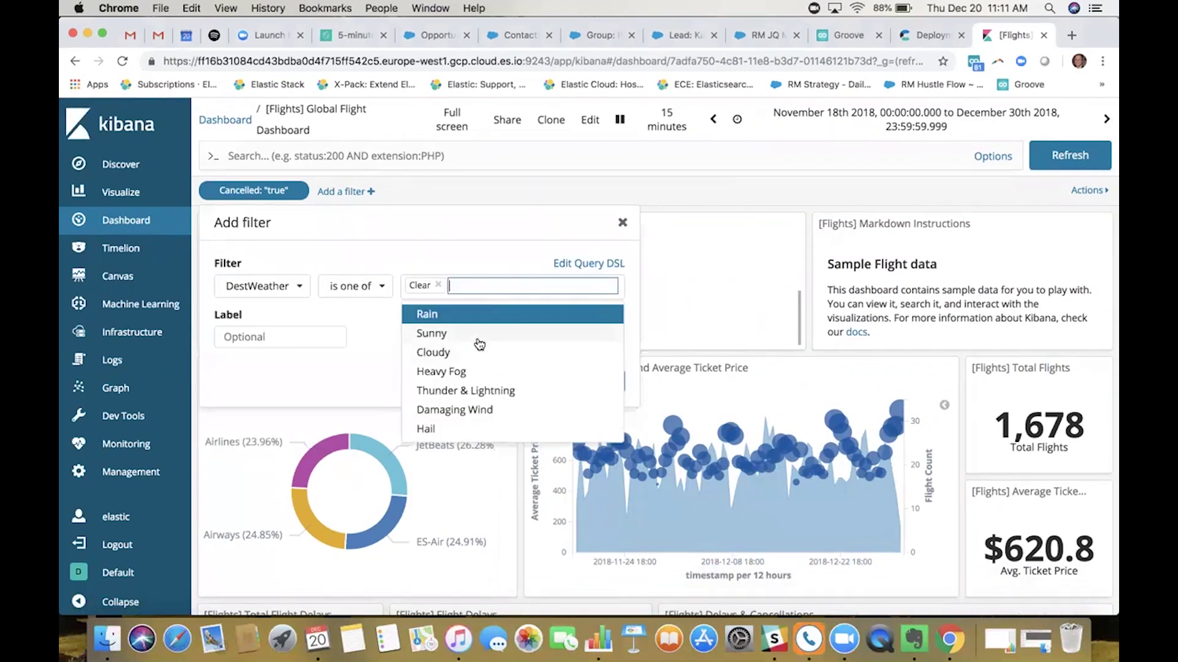
pyautogui.click(476, 336)
pyautogui.click(604, 383)
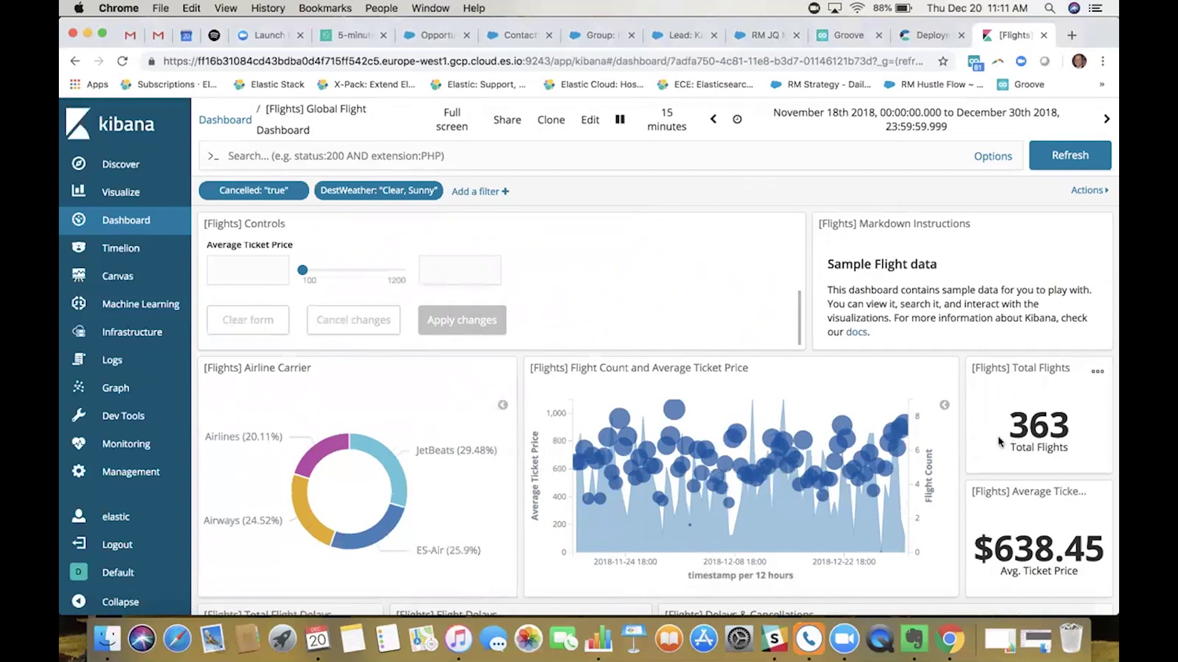
# Step: Scroll down to the Flight Log and expand the Venice-to-Winnipeg flight record
pyautogui.scroll(-10, 1000, 441)
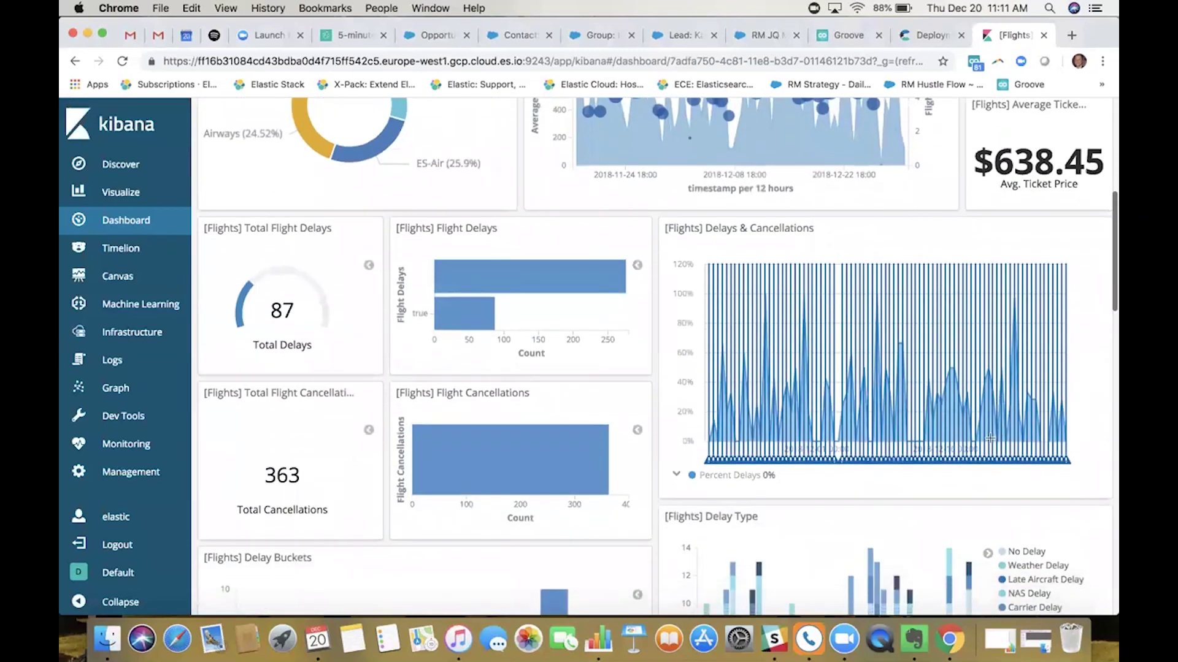
pyautogui.scroll(-15, 654, 525)
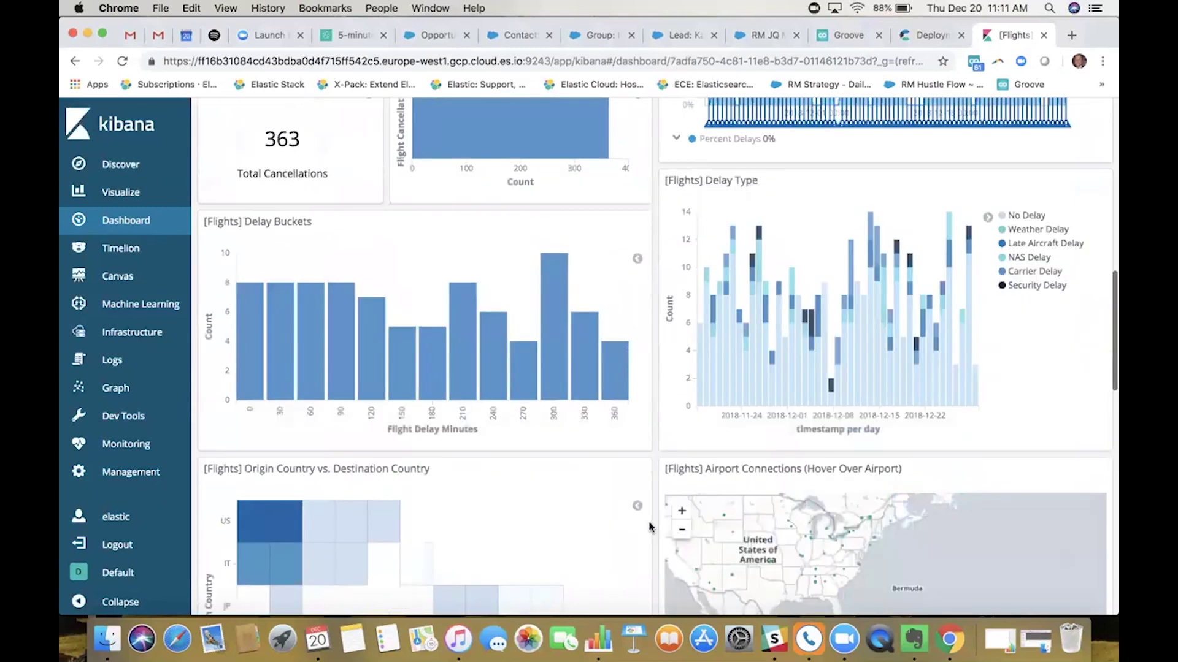
pyautogui.scroll(-18, 650, 527)
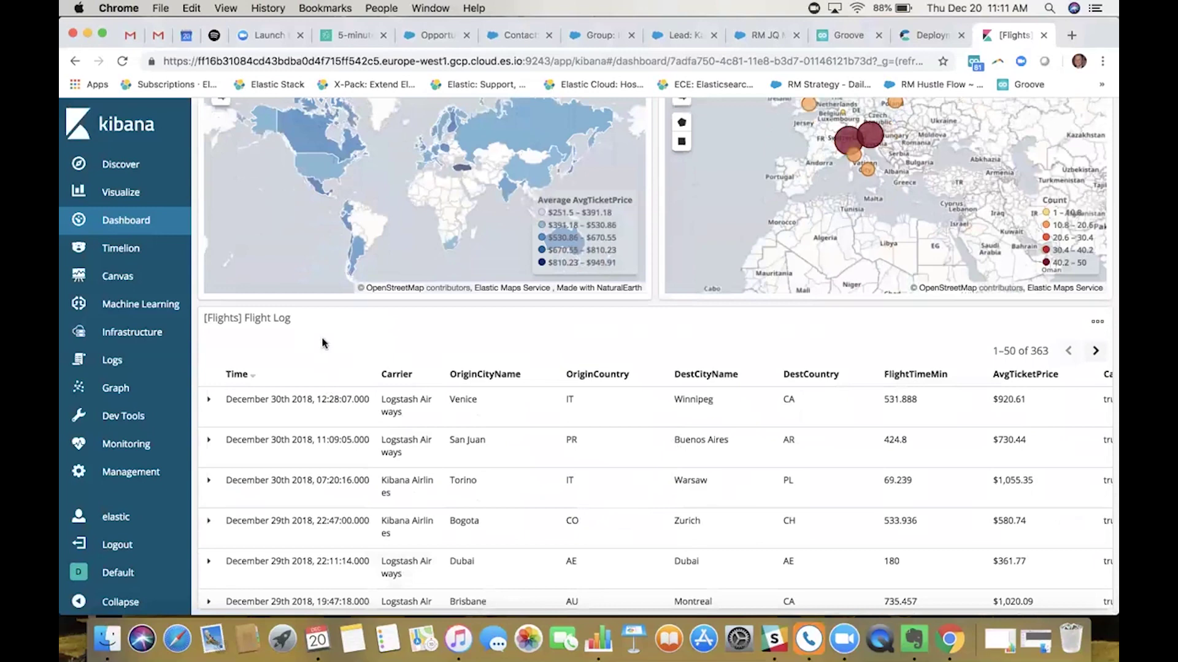
pyautogui.scroll(-3, 325, 368)
pyautogui.scroll(1, 323, 344)
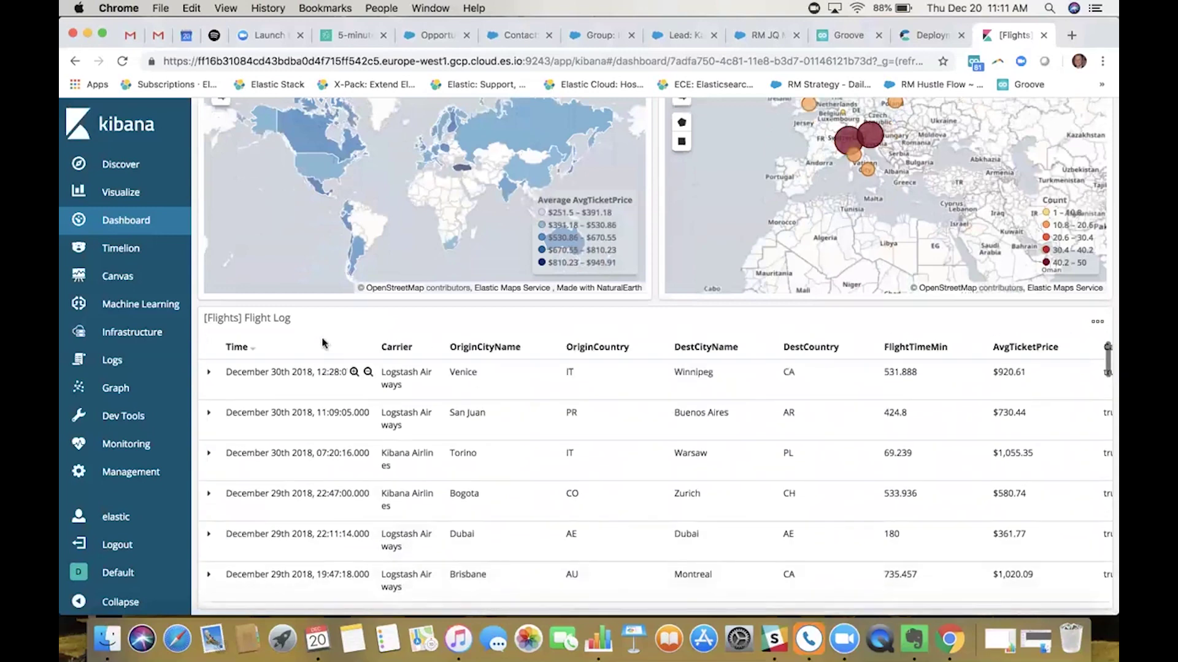
pyautogui.click(209, 372)
pyautogui.scroll(-2, 412, 463)
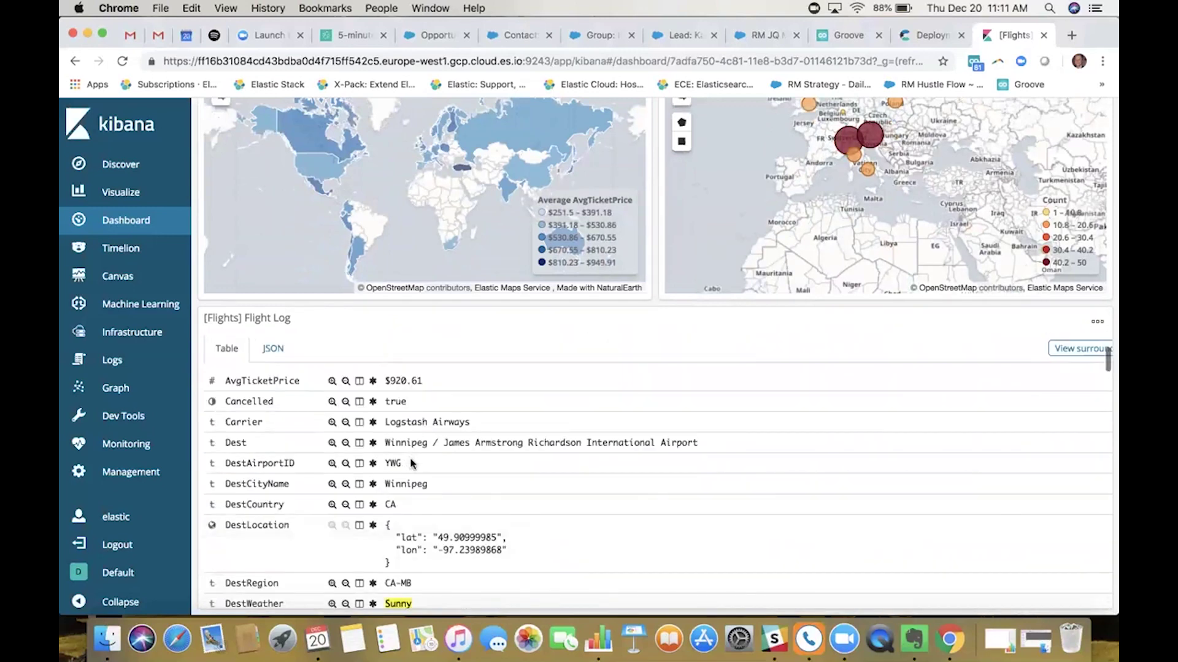
# Step: View the record as raw JSON, then return to its field table
pyautogui.click(272, 349)
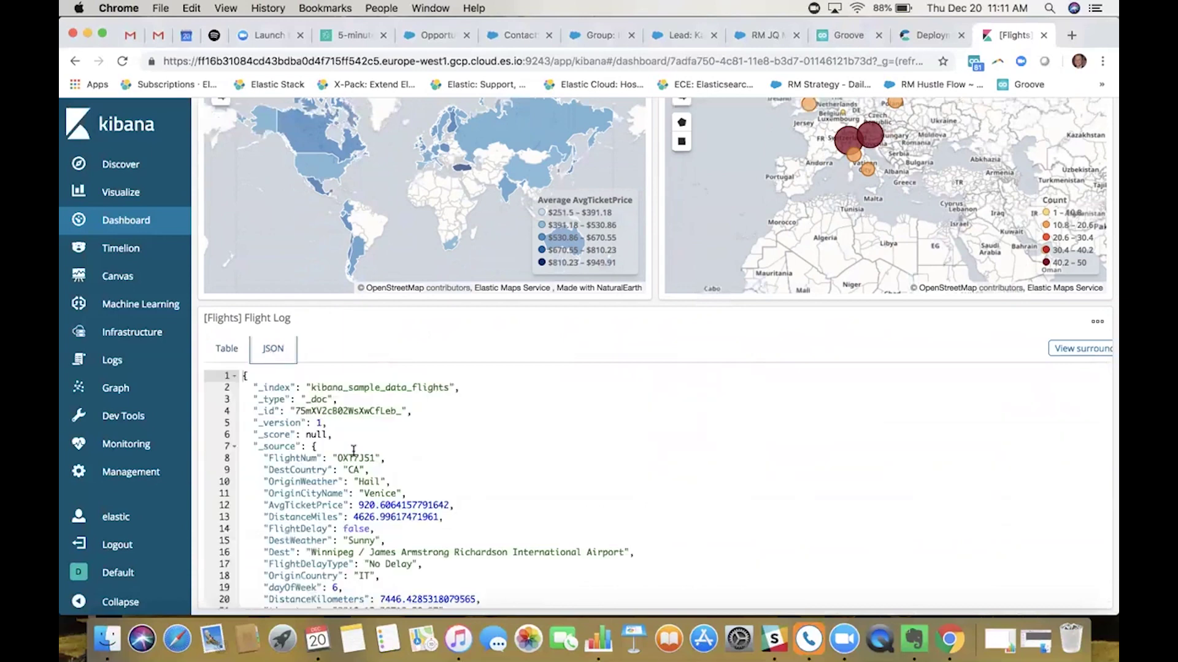
pyautogui.scroll(-3, 353, 451)
pyautogui.scroll(3, 353, 450)
pyautogui.click(226, 348)
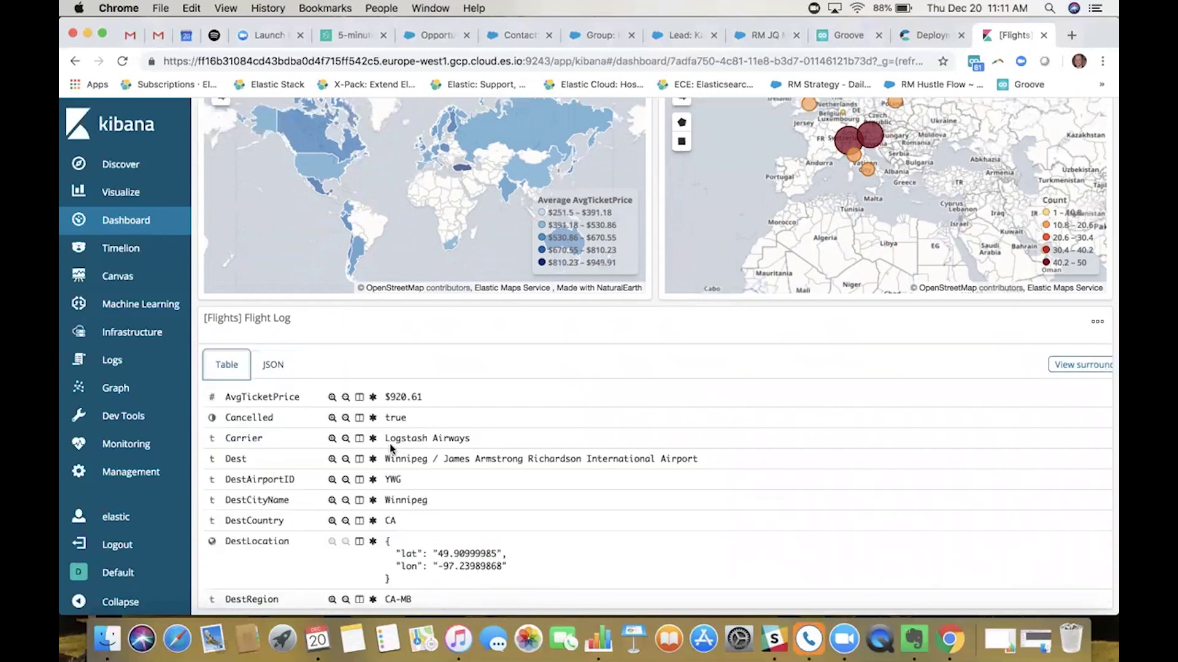
# Step: Scroll through the record's fields and highlight the OriginWeather field name
pyautogui.scroll(-1, 393, 454)
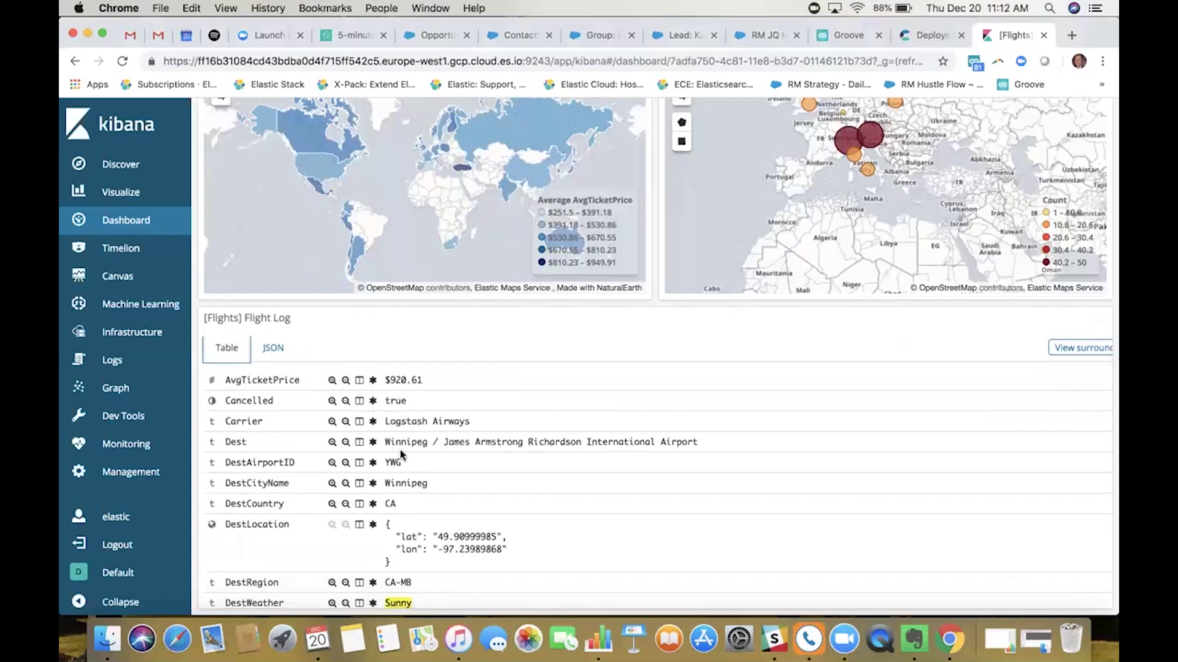
pyautogui.scroll(-1, 401, 454)
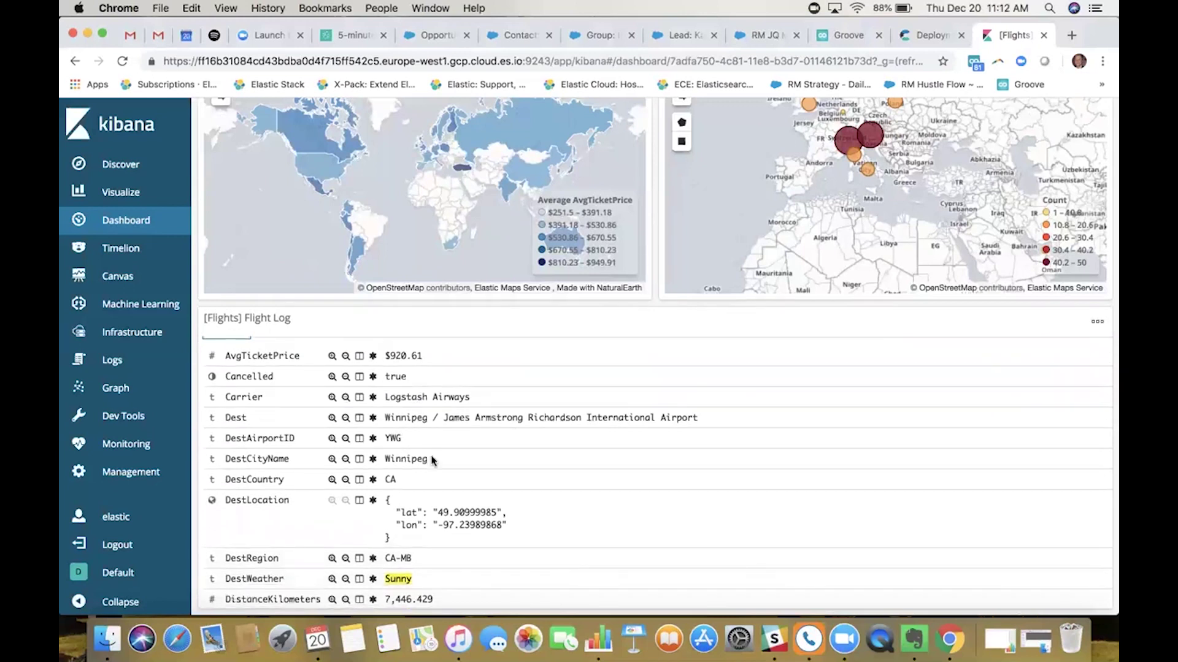
pyautogui.scroll(-4, 433, 460)
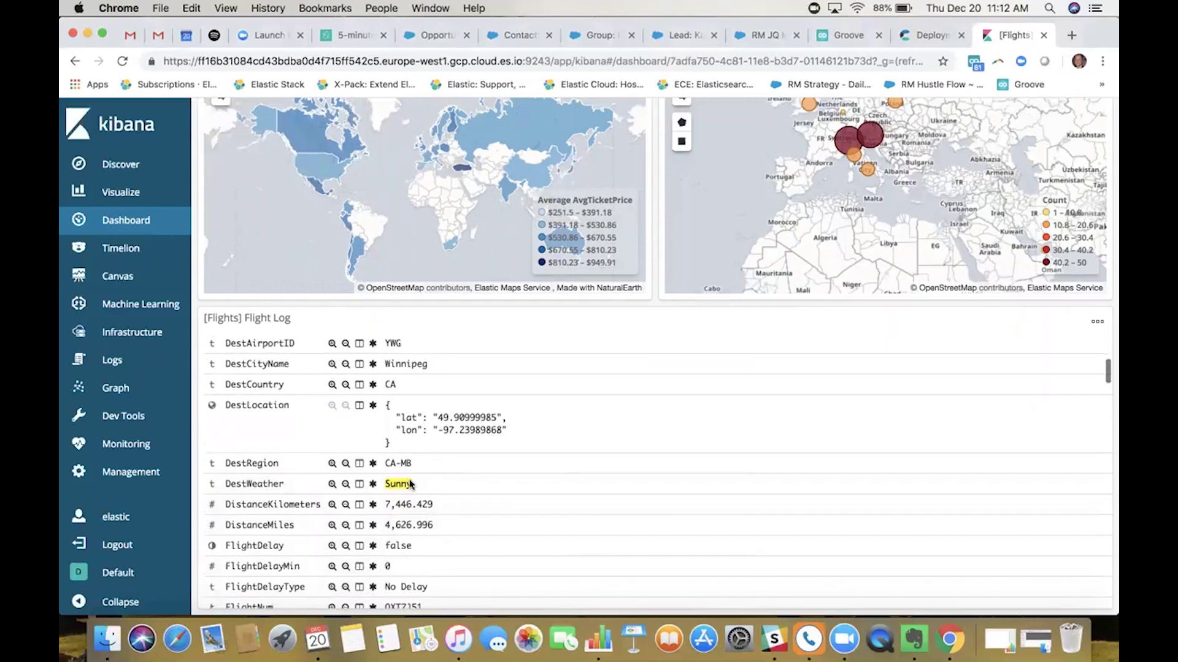
pyautogui.scroll(-3, 414, 485)
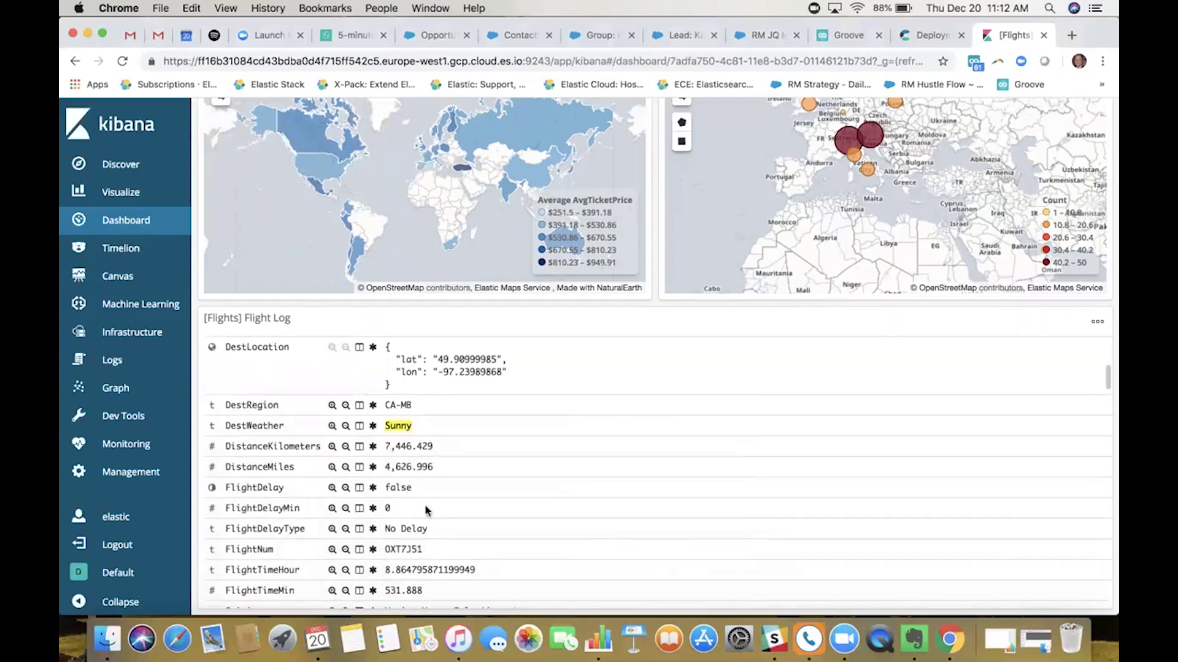
pyautogui.scroll(-3, 436, 518)
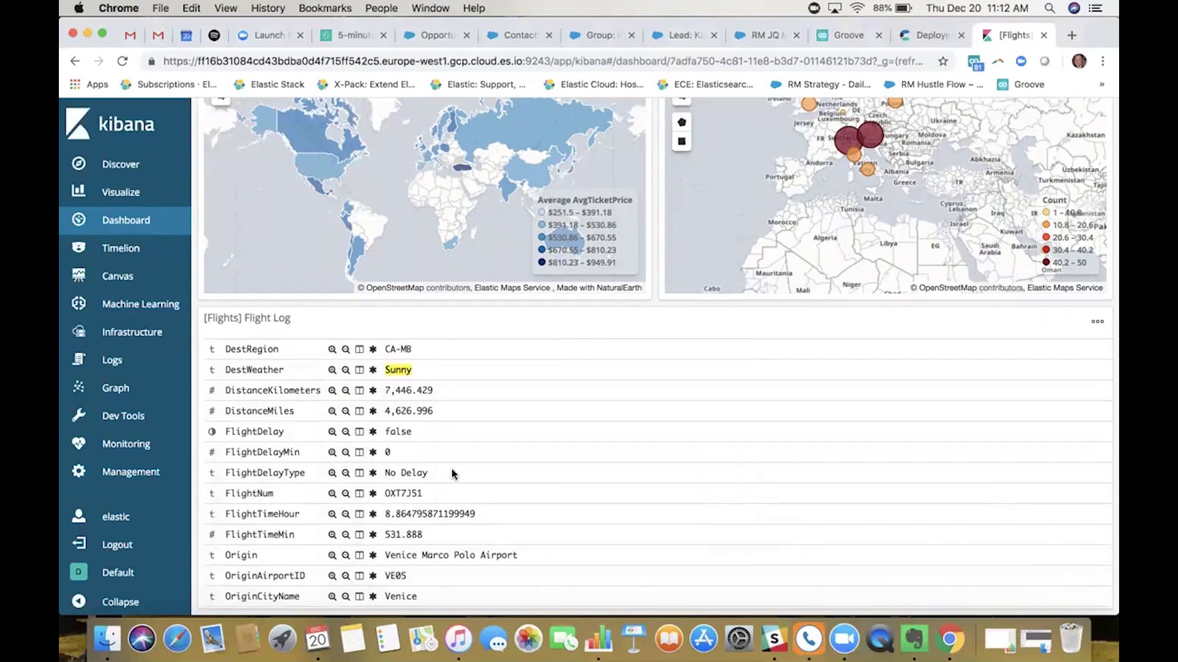
pyautogui.scroll(-2, 452, 473)
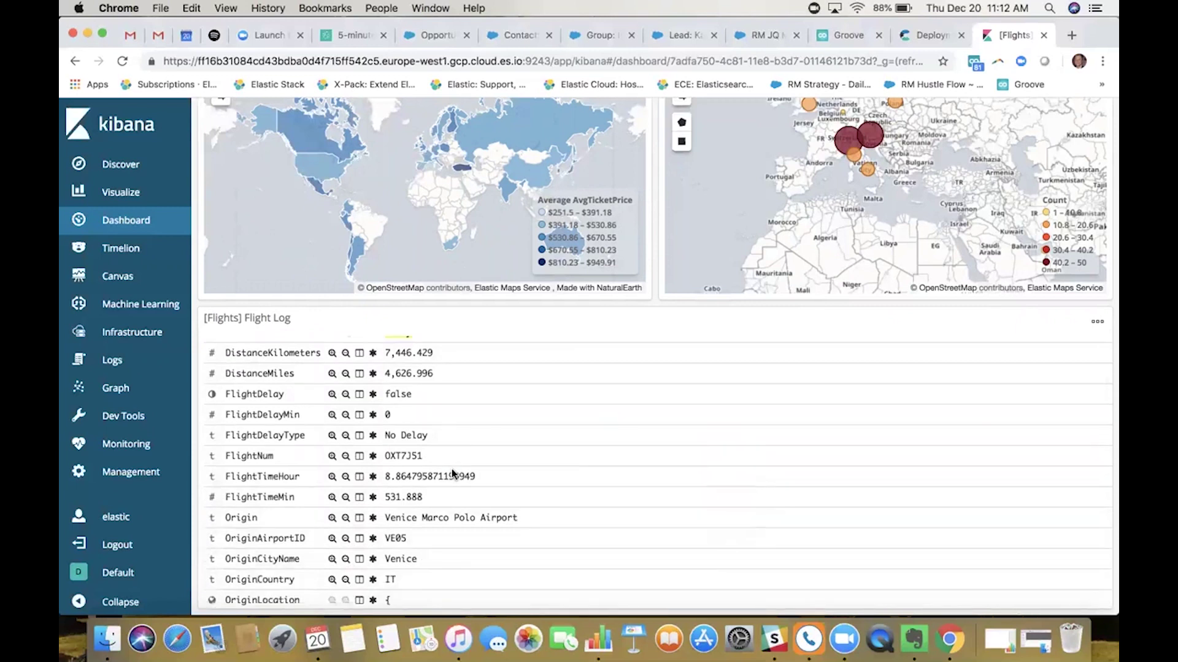
pyautogui.scroll(-8, 453, 474)
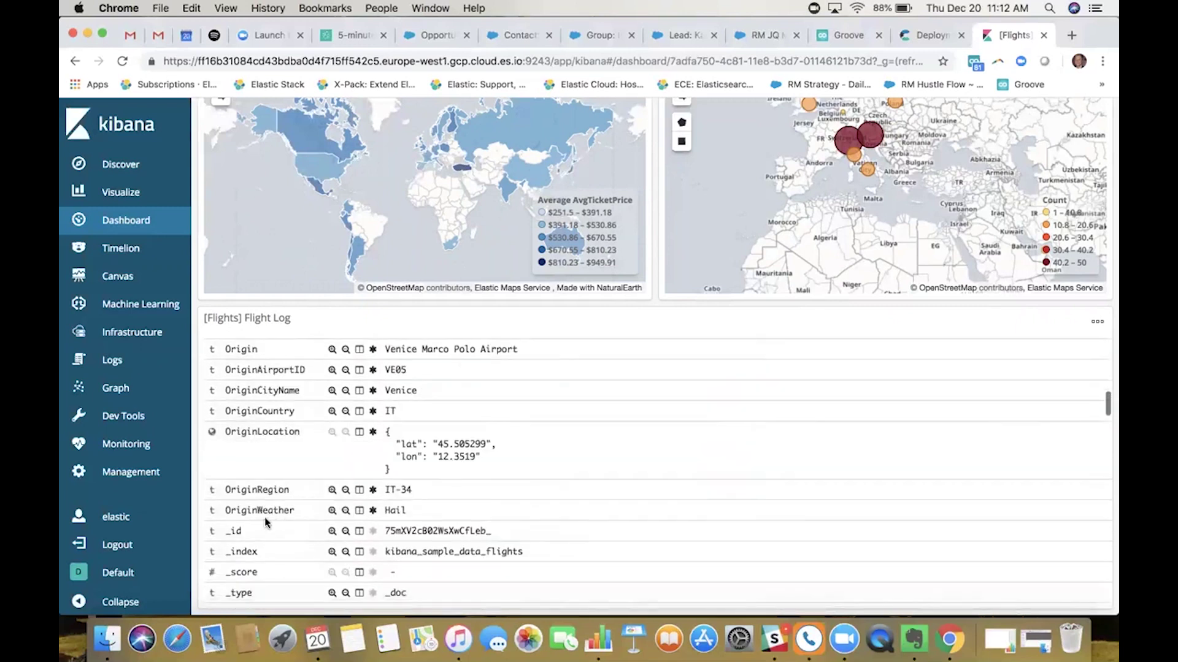
pyautogui.moveTo(291, 510); pyautogui.dragTo(214, 510)
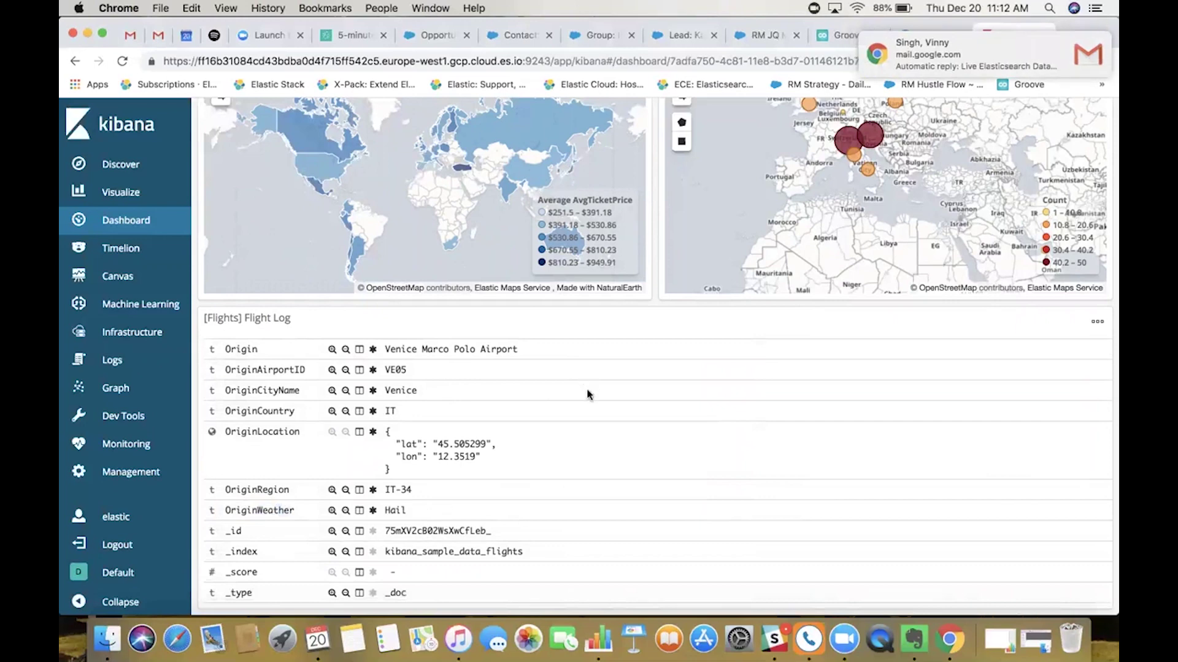
pyautogui.scroll(15, 587, 392)
pyautogui.scroll(10, 587, 394)
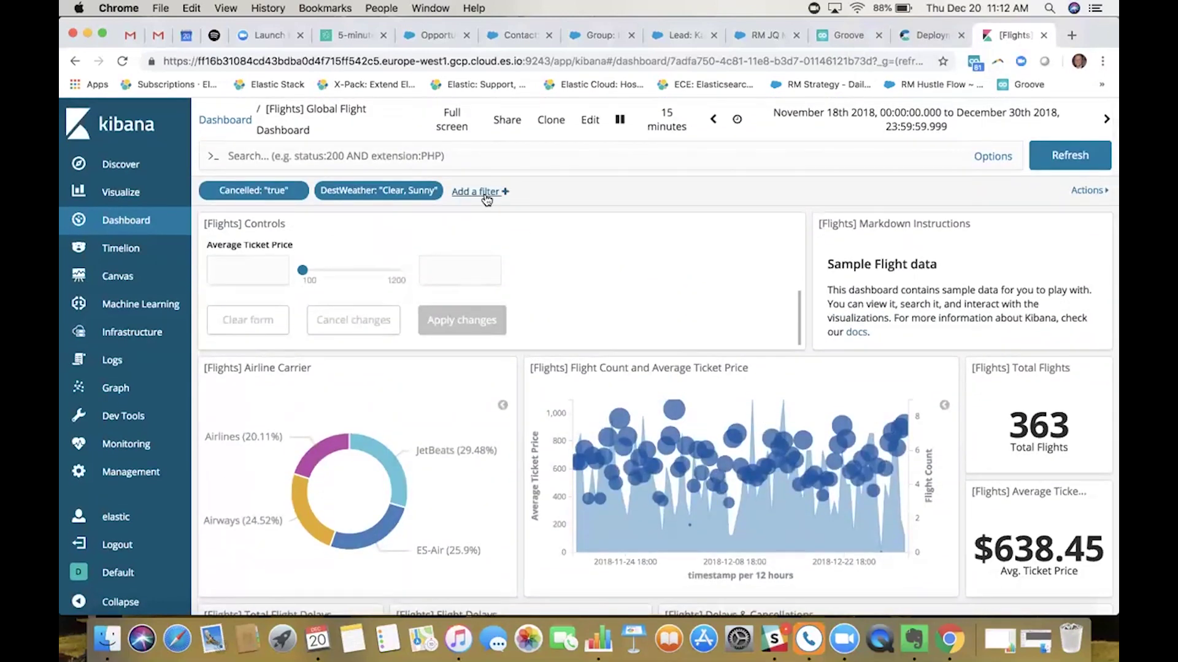
# Step: Add an OriginWeather 'is one of' filter for Sunny and Clear
pyautogui.click(485, 193)
pyautogui.write('orig')
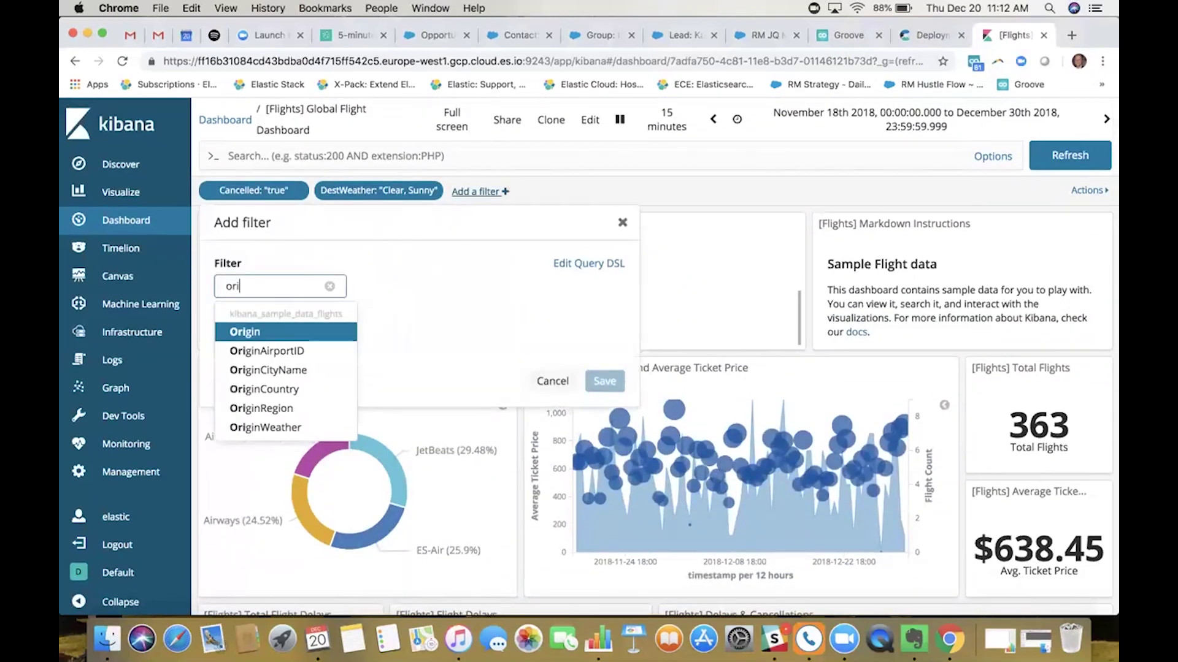
pyautogui.click(294, 428)
pyautogui.click(377, 354)
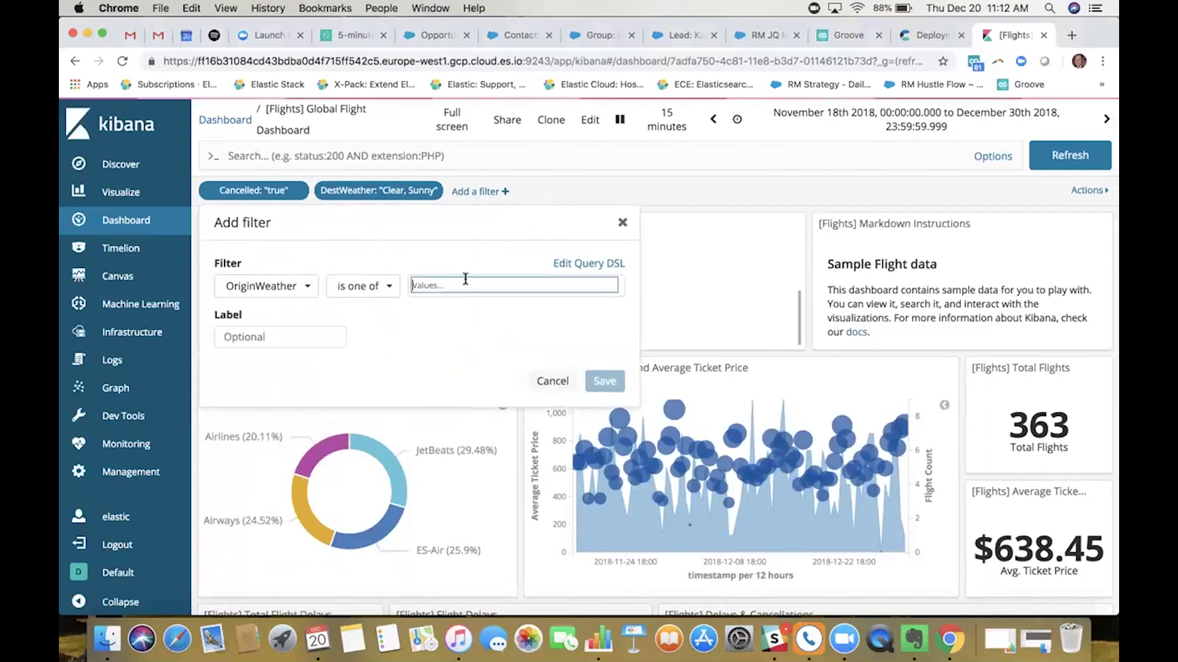
pyautogui.click(464, 284)
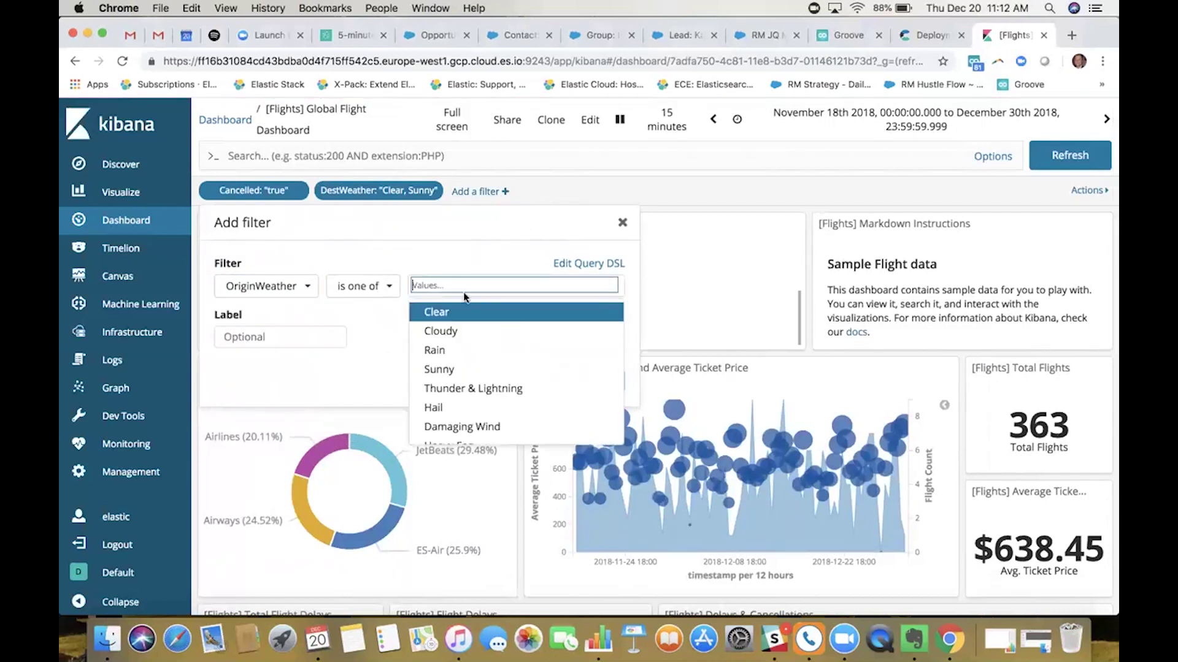
pyautogui.click(467, 371)
pyautogui.click(517, 287)
pyautogui.click(507, 313)
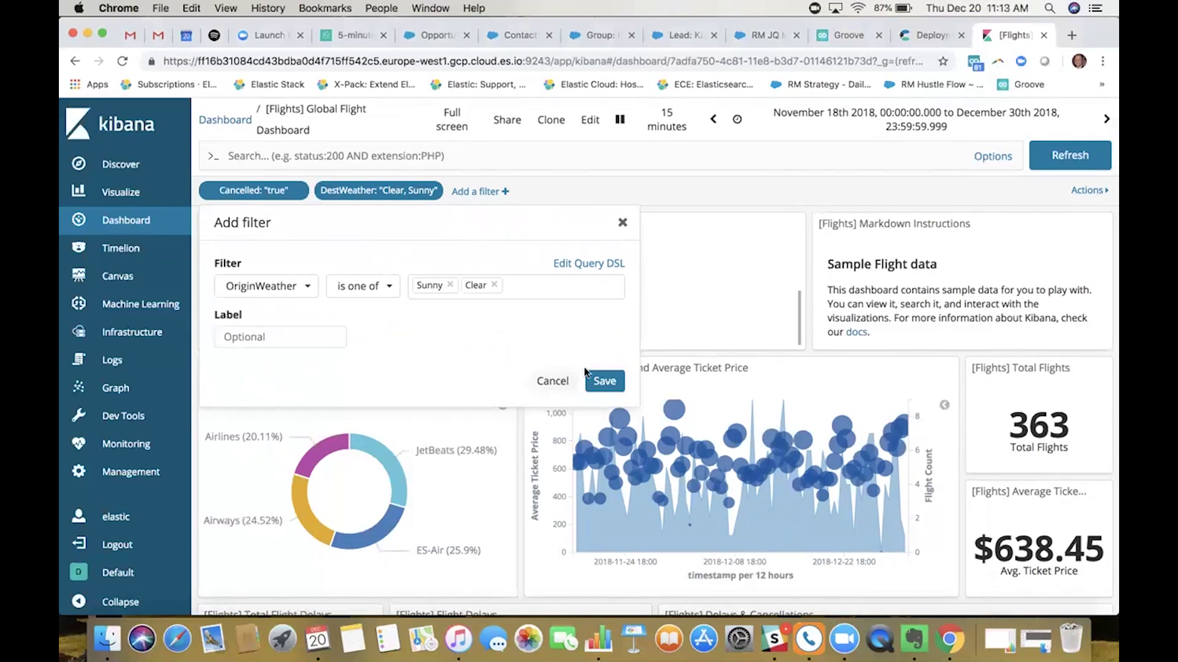
pyautogui.click(604, 381)
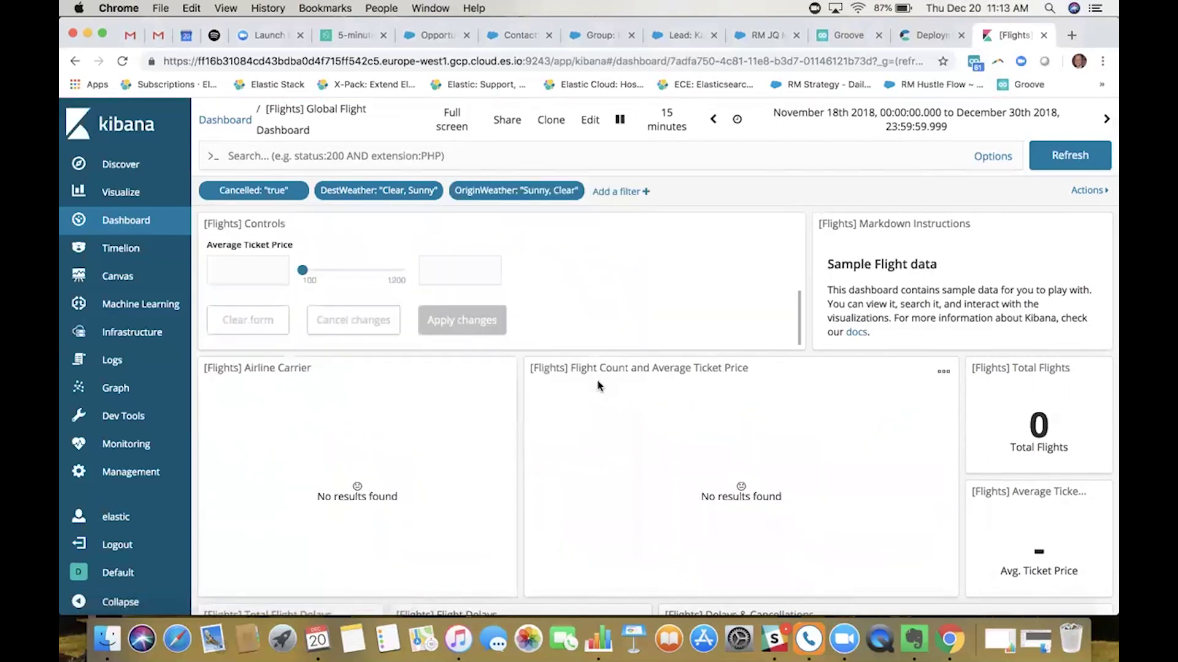
# Step: Remove the OriginWeather filter pill, keeping the Cancelled and DestWeather filters
pyautogui.scroll(-2, 709, 331)
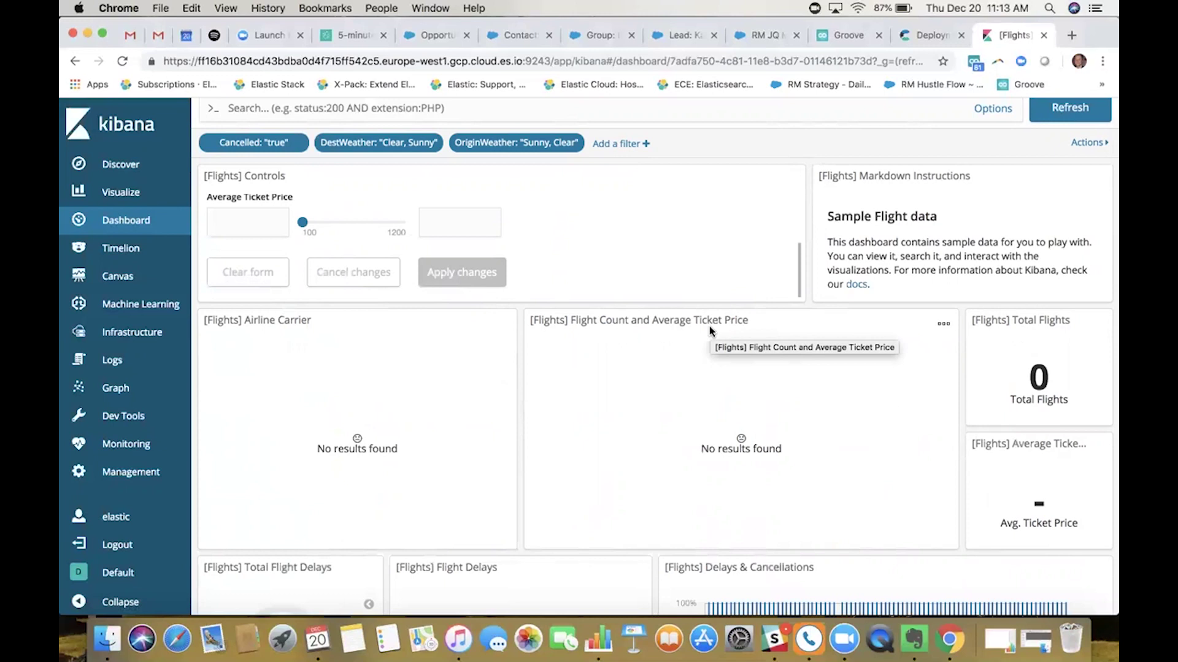
pyautogui.scroll(2, 709, 326)
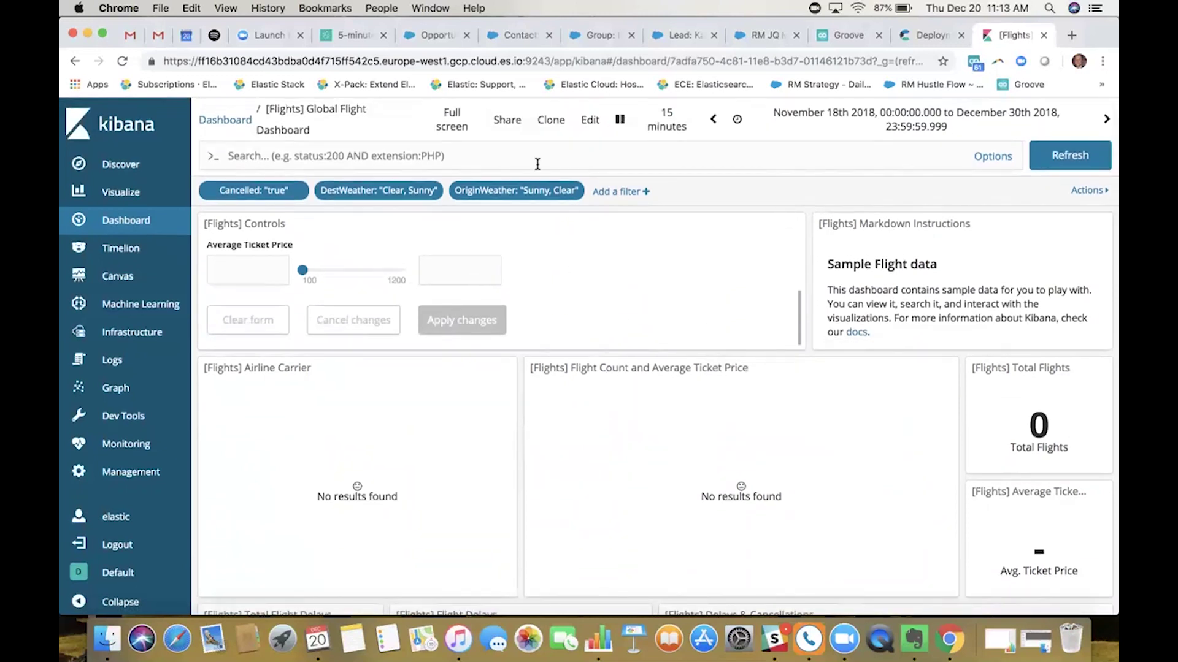
pyautogui.moveTo(540, 191)
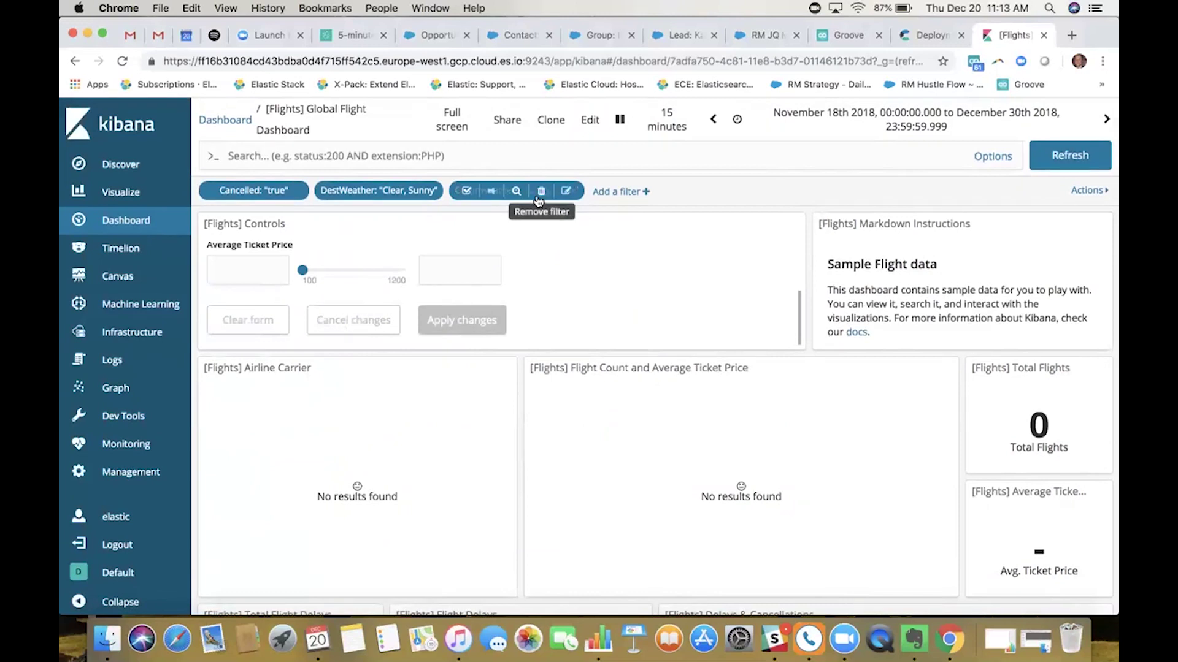
pyautogui.click(539, 195)
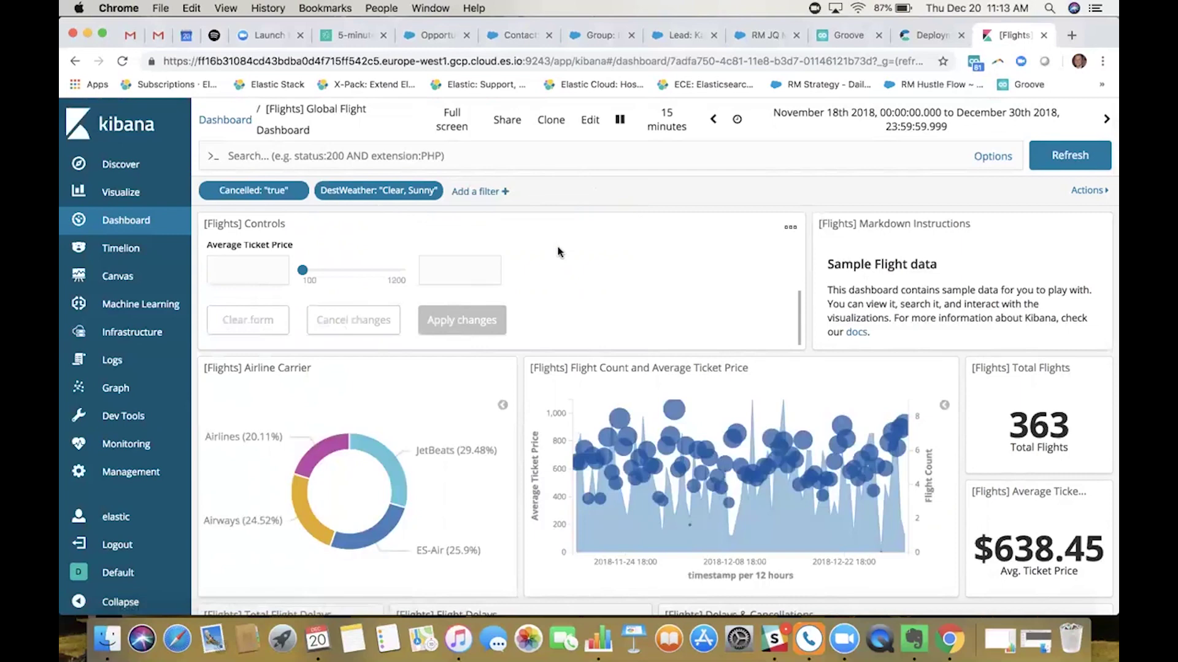
# Step: Remove the DestWeather filter and zoom the Destination Airport map out to the whole world
pyautogui.click(402, 195)
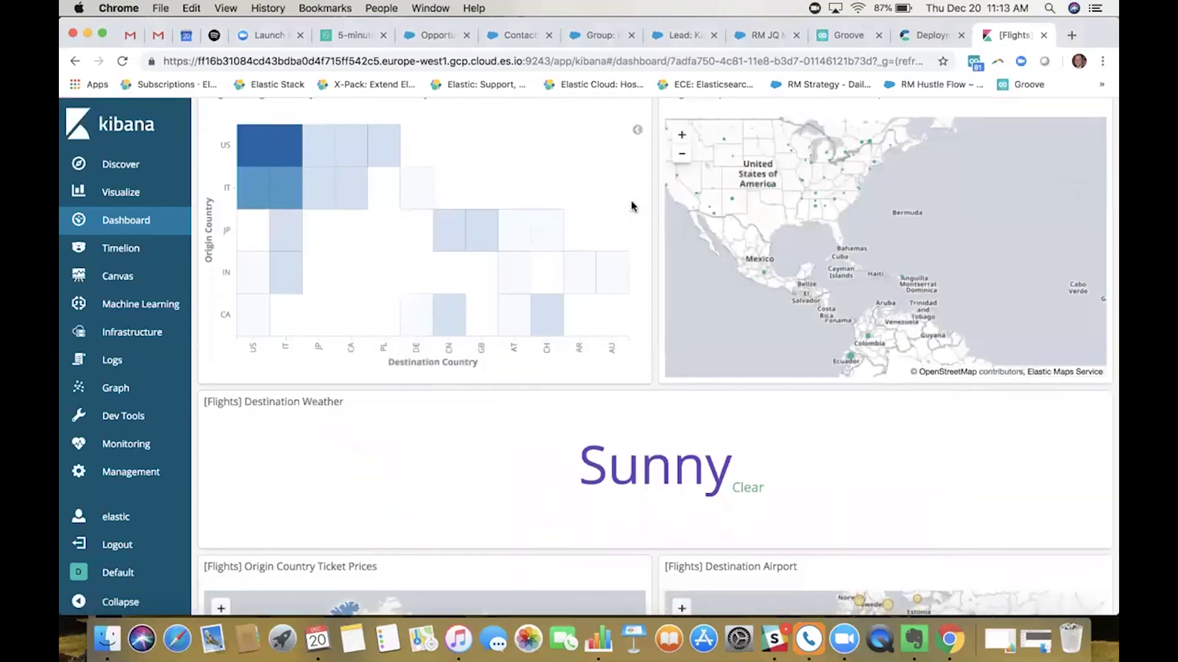
pyautogui.scroll(-5, 791, 428)
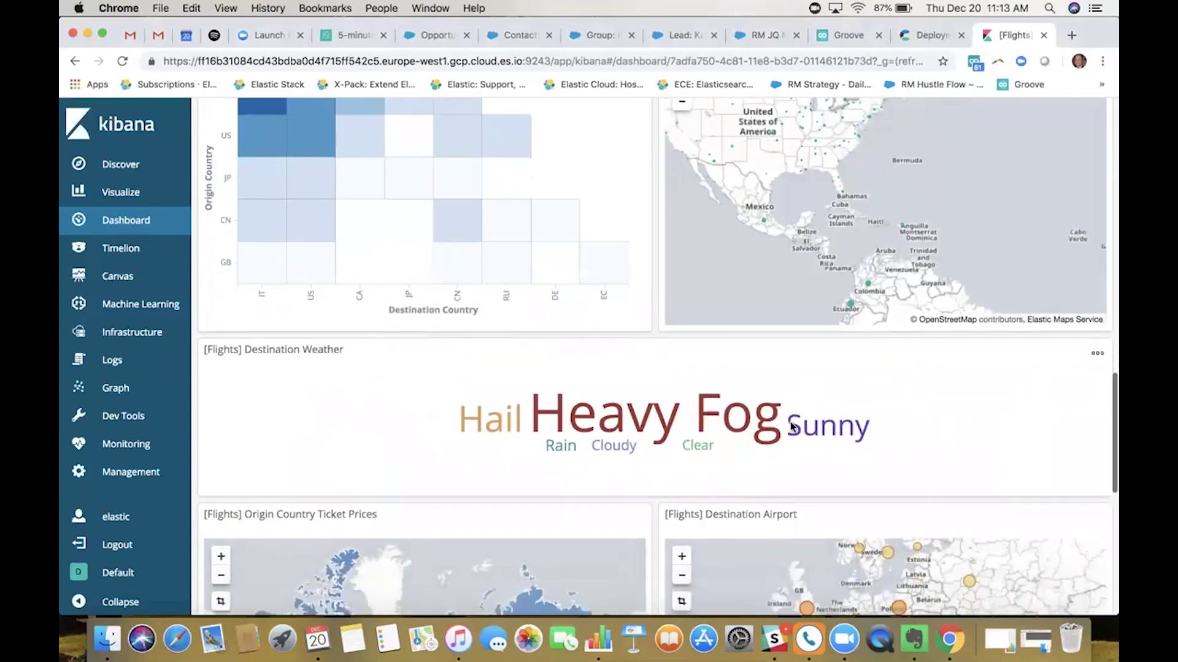
pyautogui.click(681, 477)
pyautogui.scroll(-3, 682, 482)
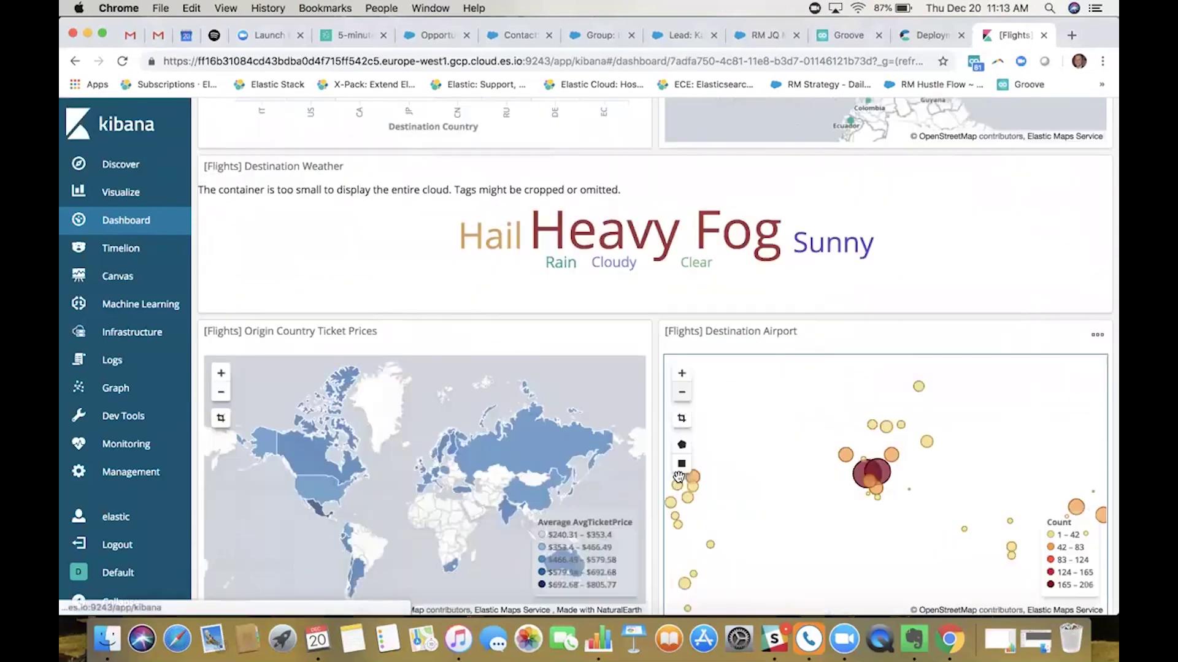
pyautogui.click(682, 393)
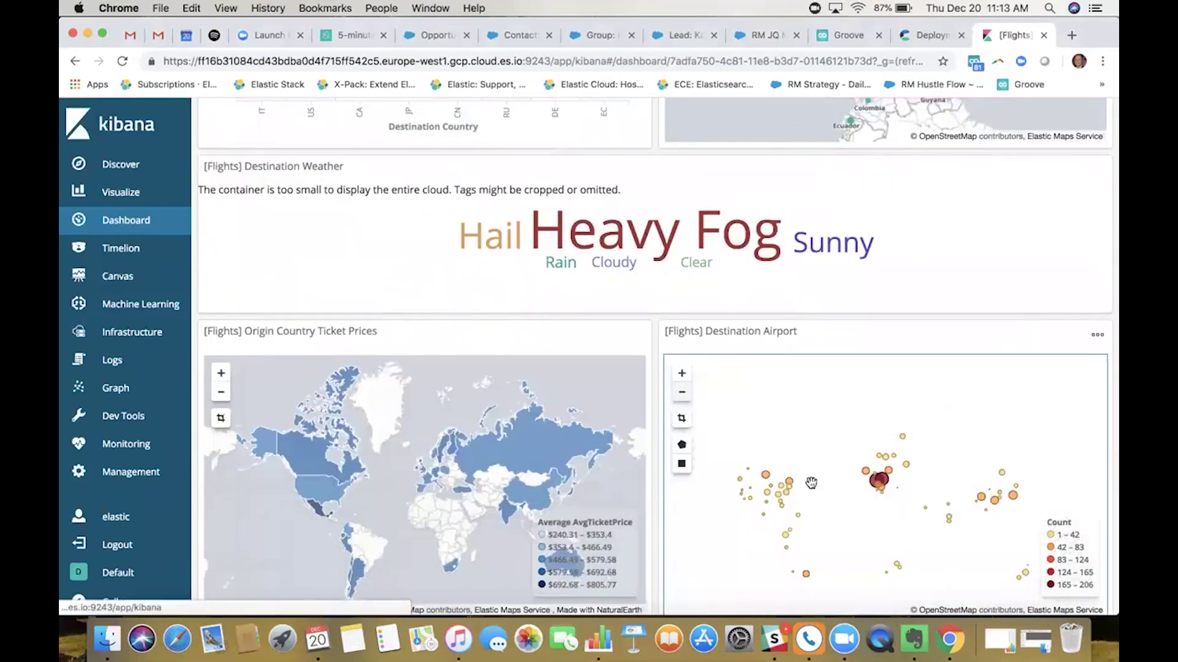
pyautogui.moveTo(830, 509); pyautogui.dragTo(834, 464)
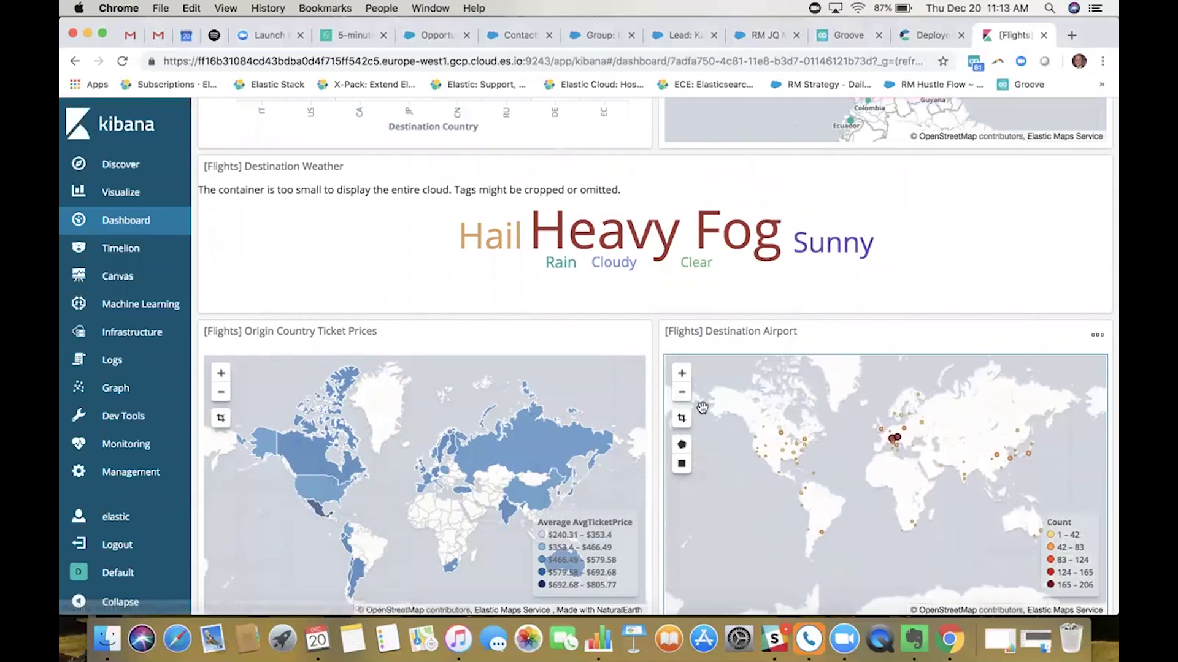
# Step: Zoom in one level and pan the map to bring Europe toward the centre
pyautogui.click(681, 373)
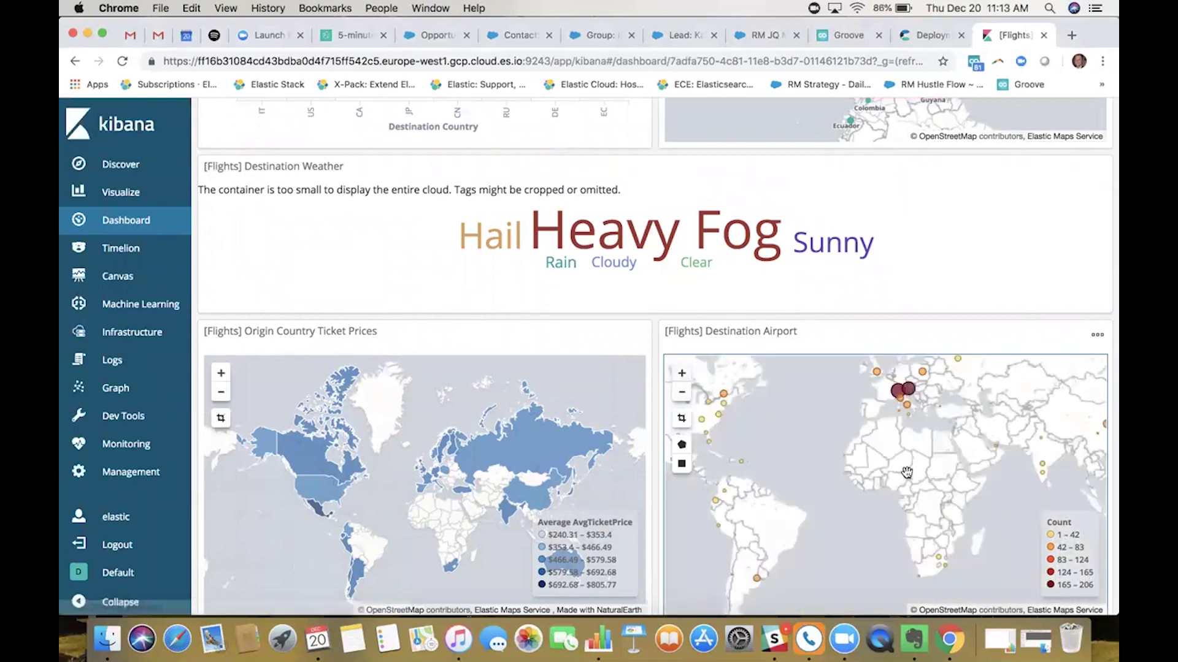
pyautogui.moveTo(846, 466); pyautogui.dragTo(932, 496)
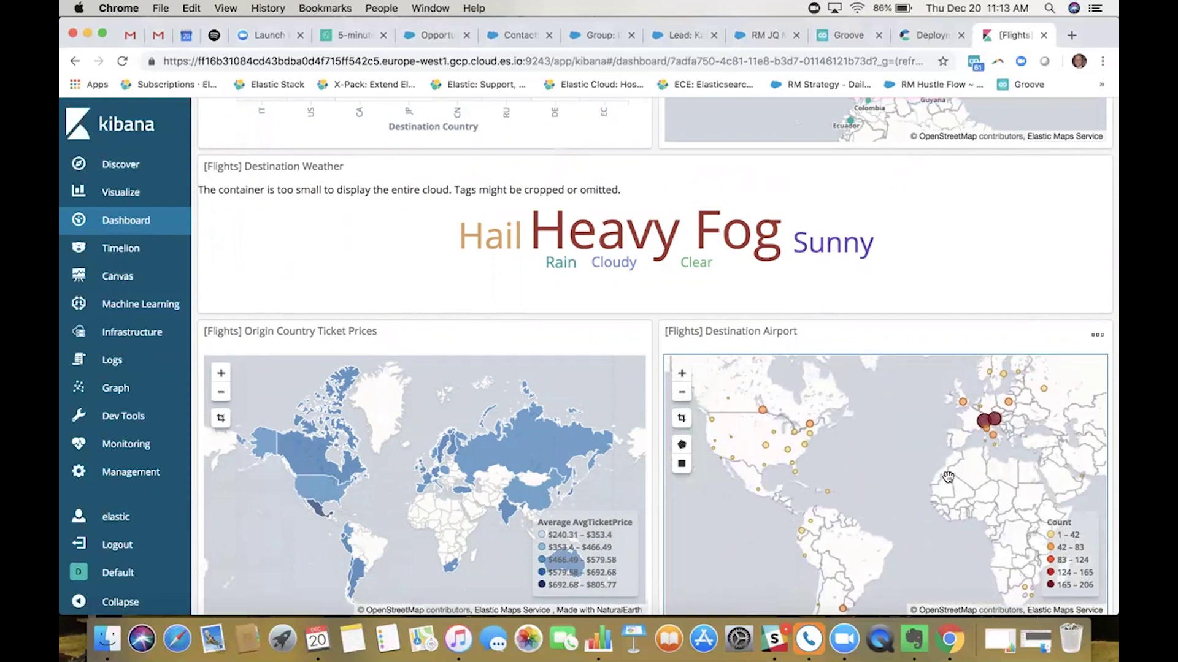
pyautogui.moveTo(917, 471); pyautogui.dragTo(896, 475)
pyautogui.moveTo(744, 415)
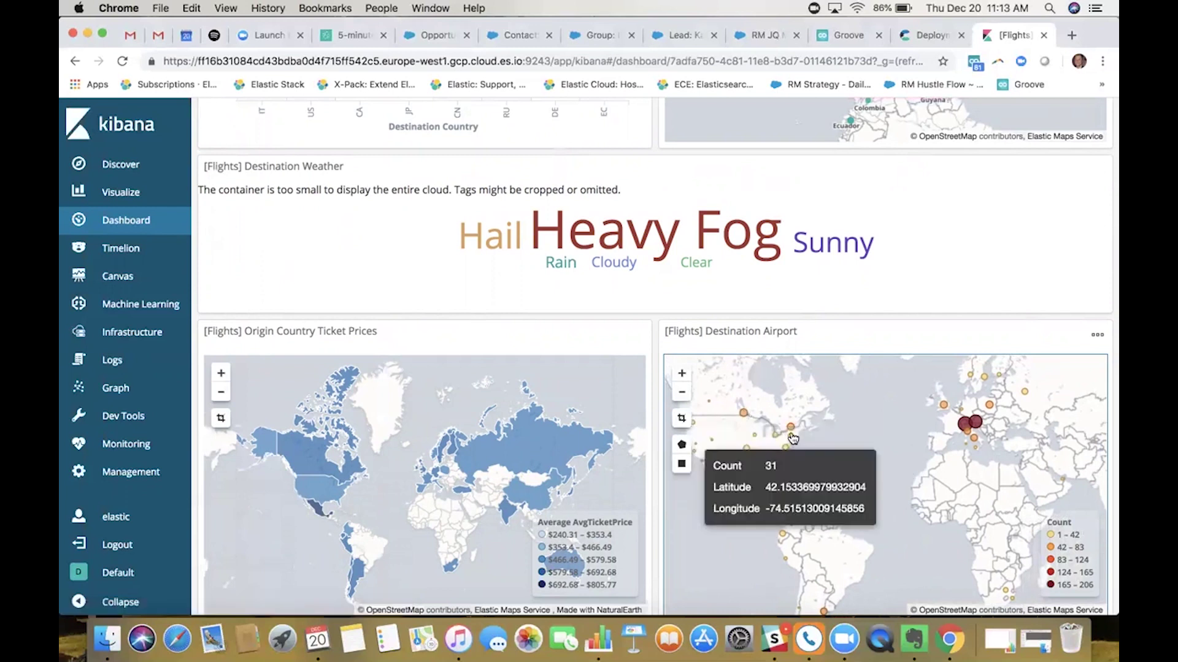
pyautogui.moveTo(793, 434)
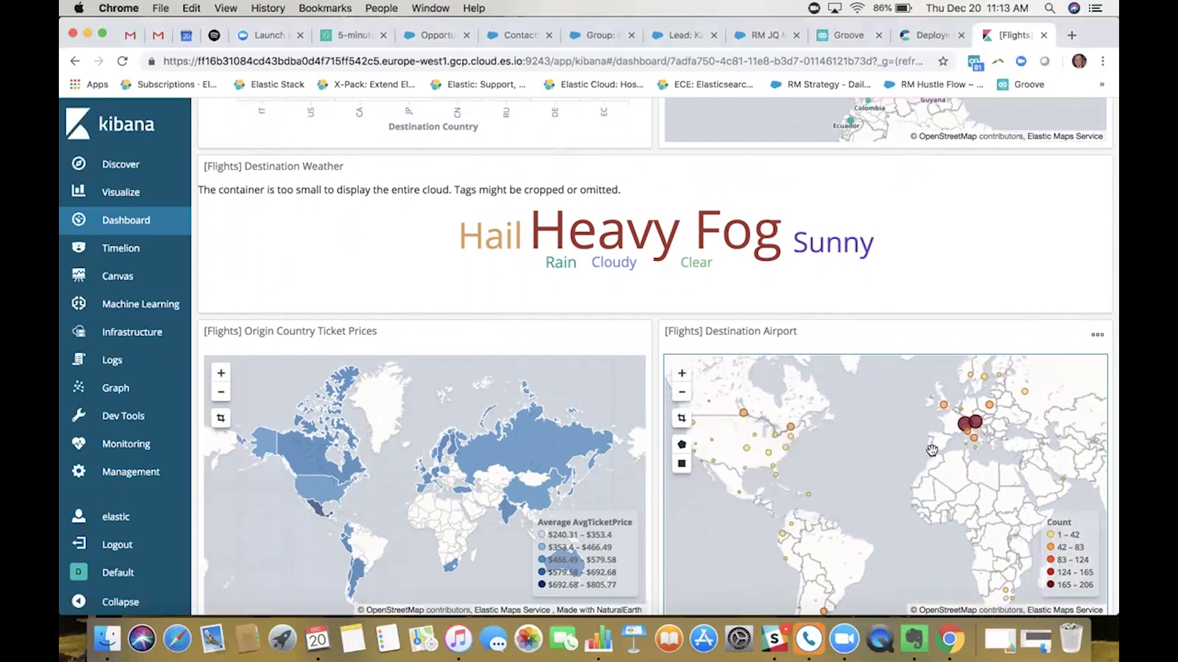
pyautogui.moveTo(967, 429)
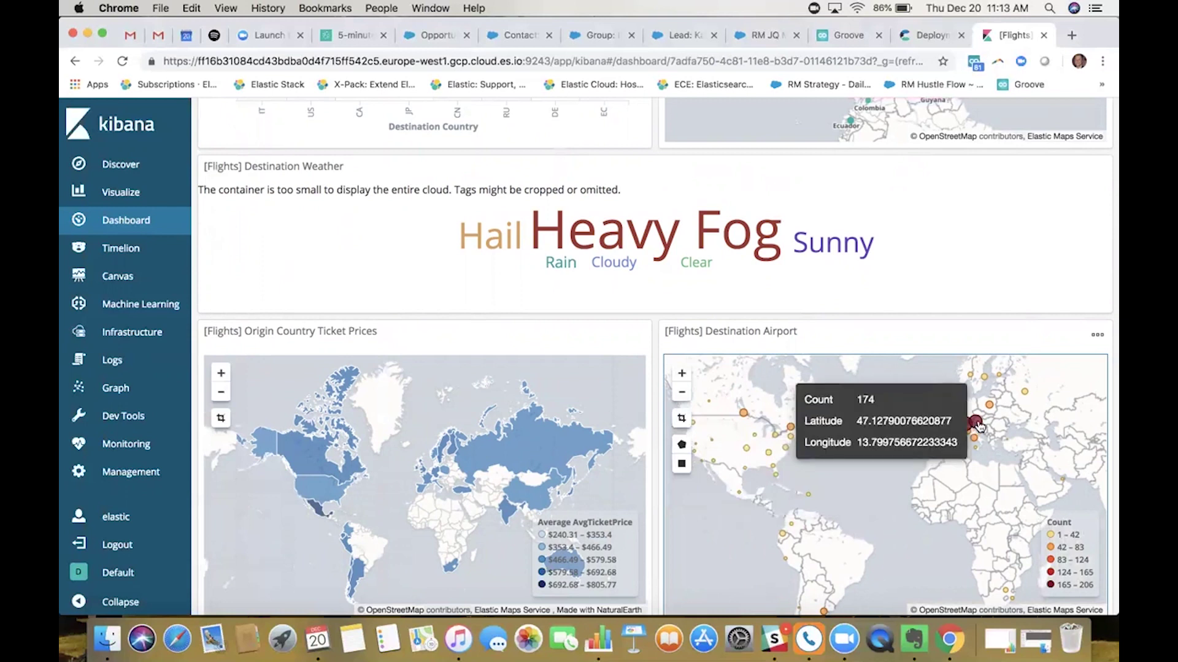
pyautogui.moveTo(1035, 455); pyautogui.dragTo(973, 480)
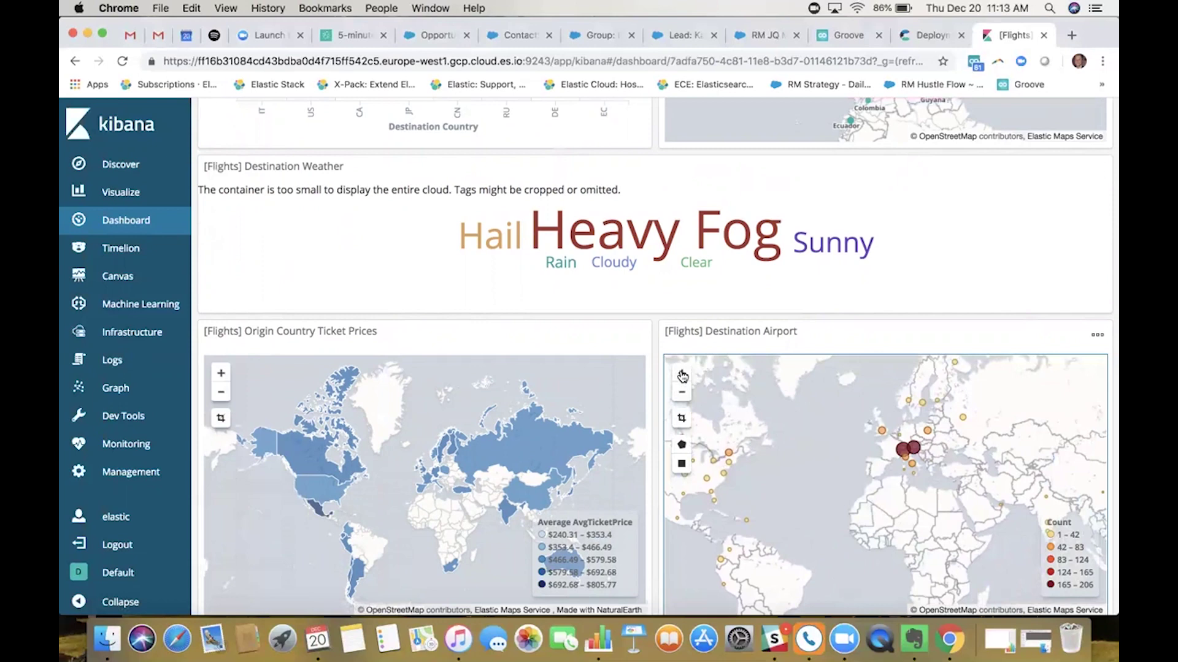
# Step: Zoom in two more levels, centring on France, Germany and northern Italy
pyautogui.click(682, 374)
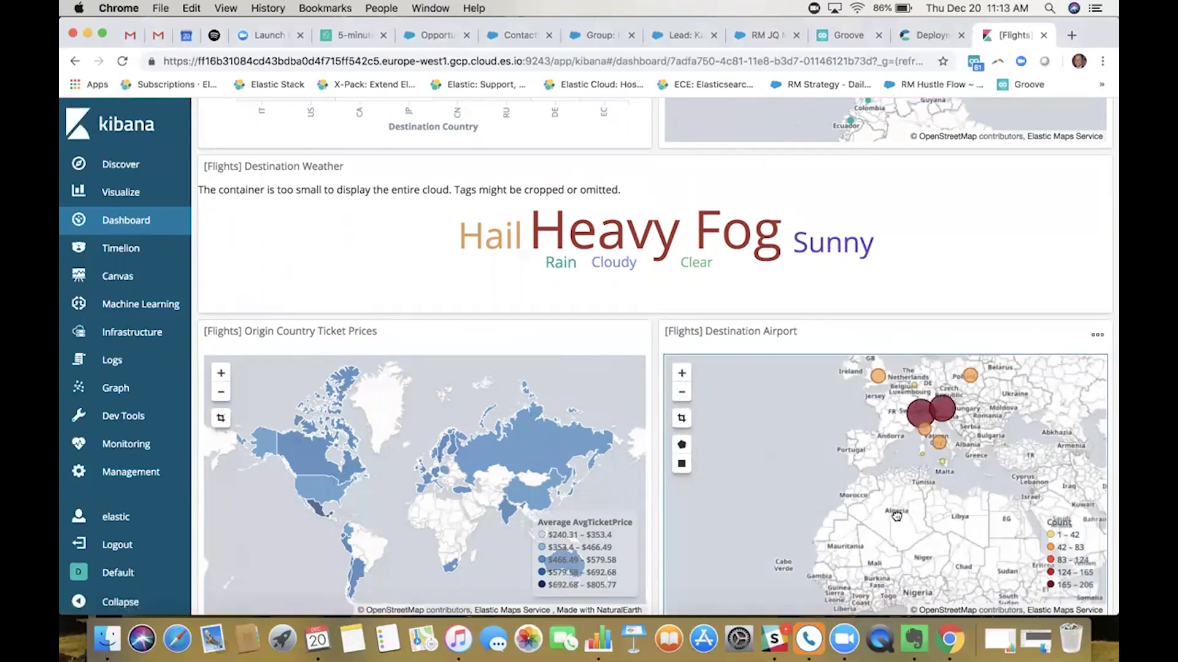
pyautogui.moveTo(819, 425); pyautogui.dragTo(758, 479)
pyautogui.click(681, 373)
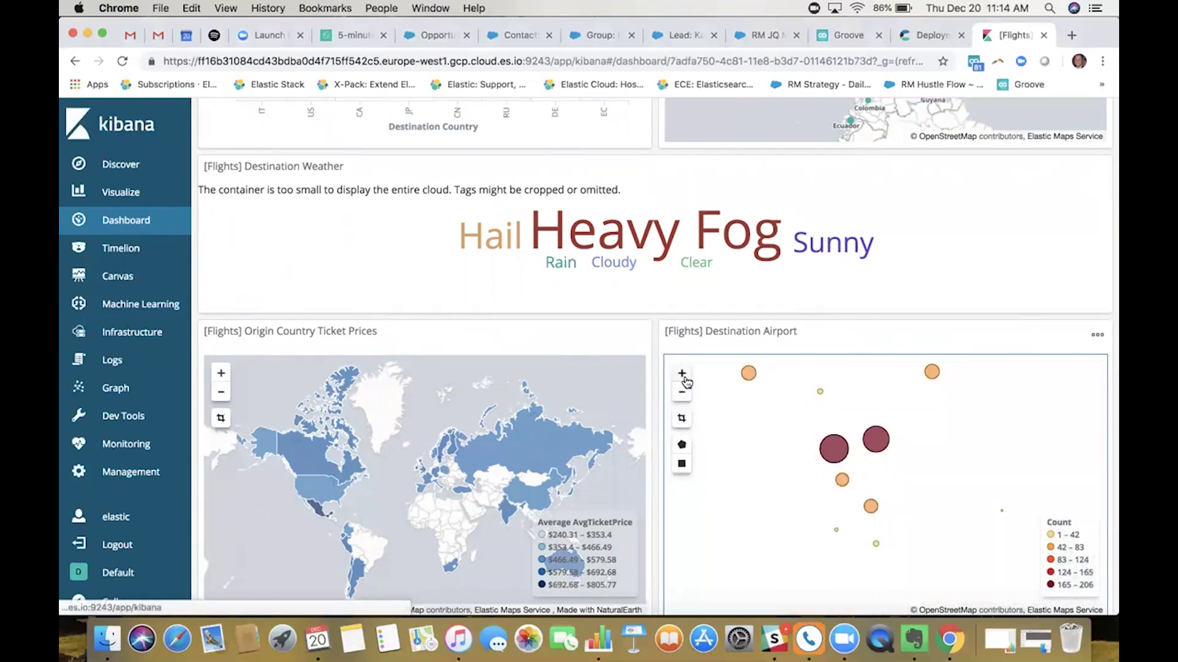
pyautogui.moveTo(762, 521); pyautogui.dragTo(792, 522)
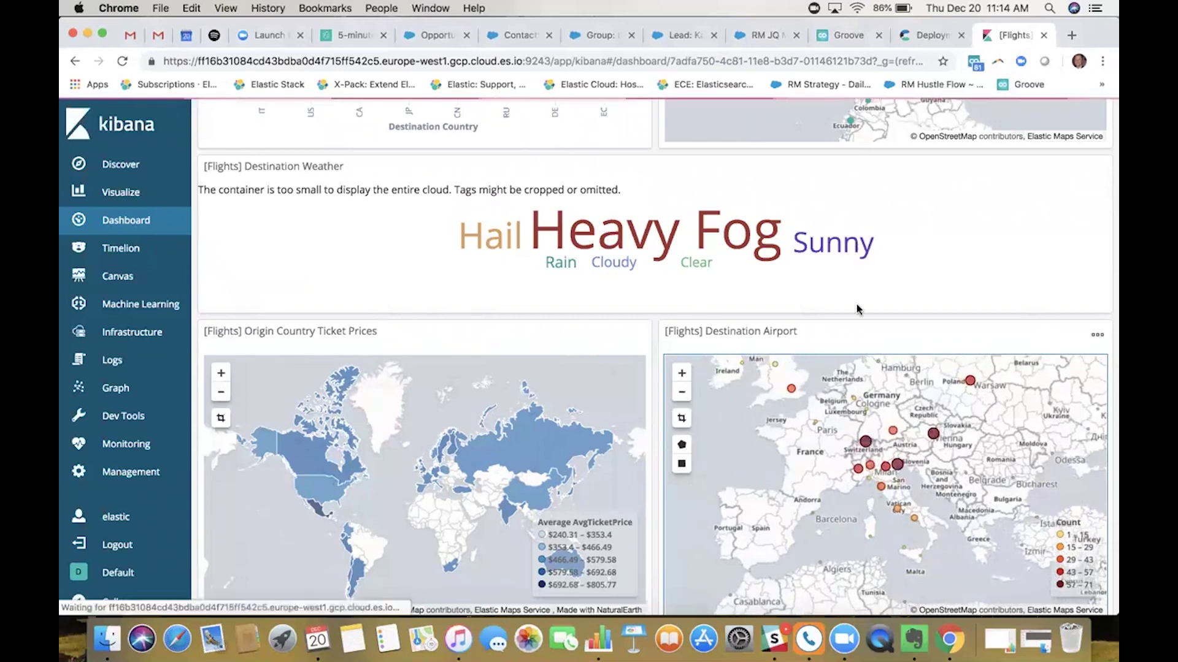
# Step: Draw a DestLocation polygon with corners near Paris, Marseille, Slovenia and Slovakia, applying it as a filter
pyautogui.scroll(-2, 933, 298)
pyautogui.scroll(-3, 933, 298)
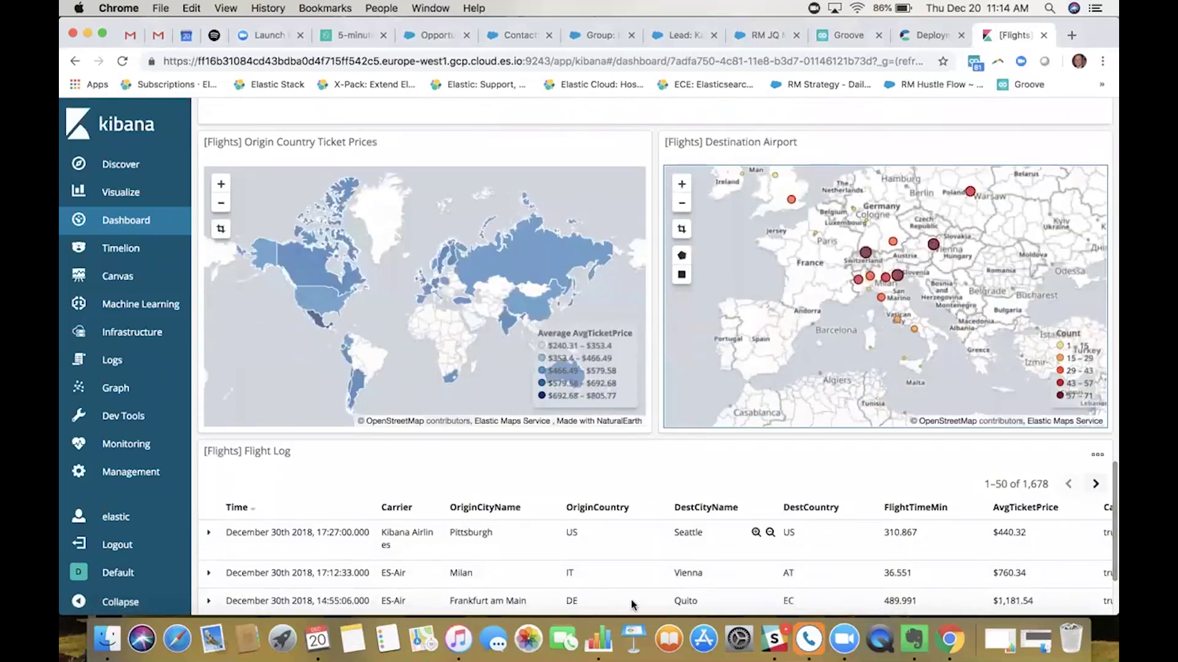
pyautogui.scroll(-2, 638, 604)
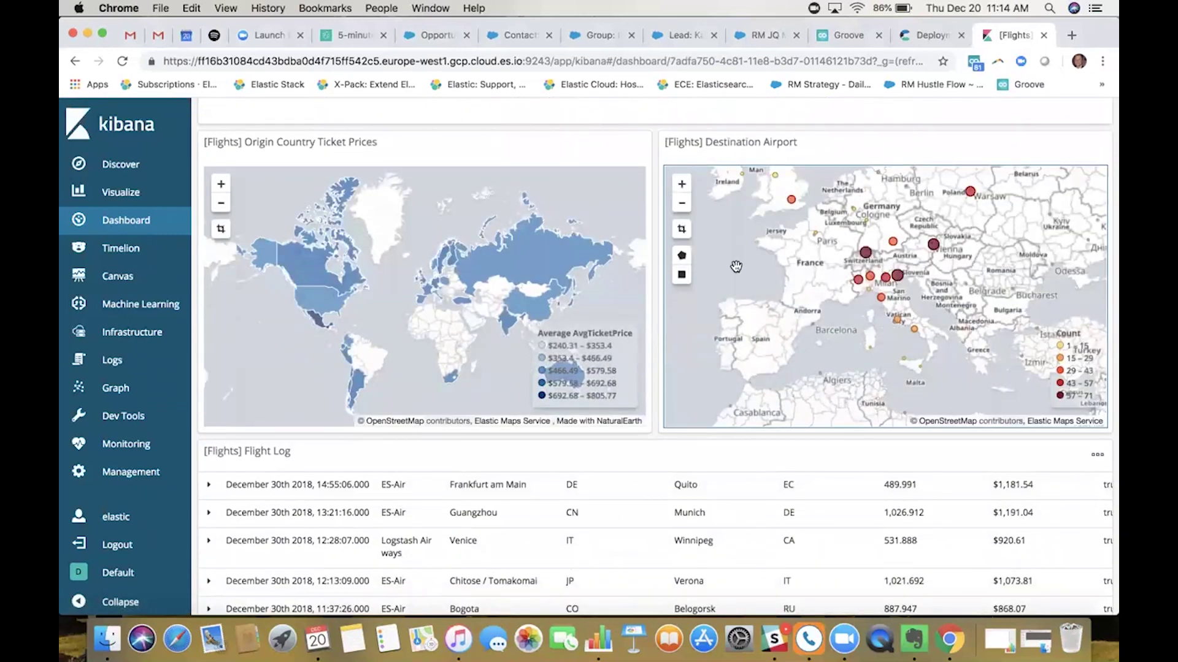
pyautogui.click(681, 255)
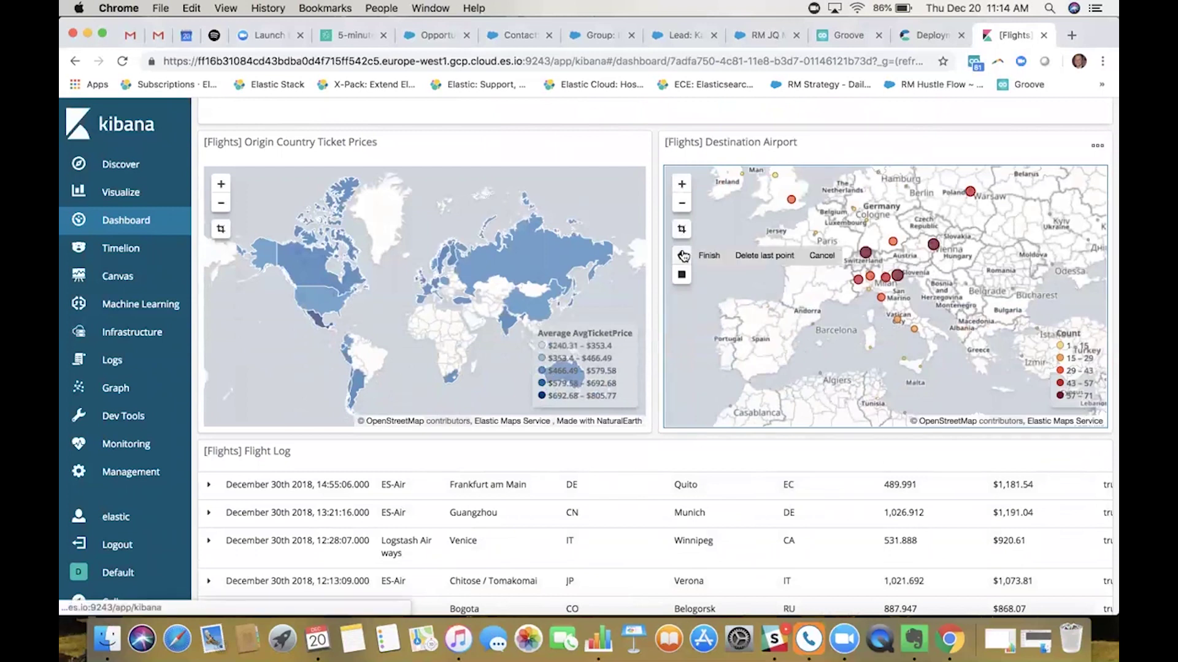
pyautogui.click(849, 242)
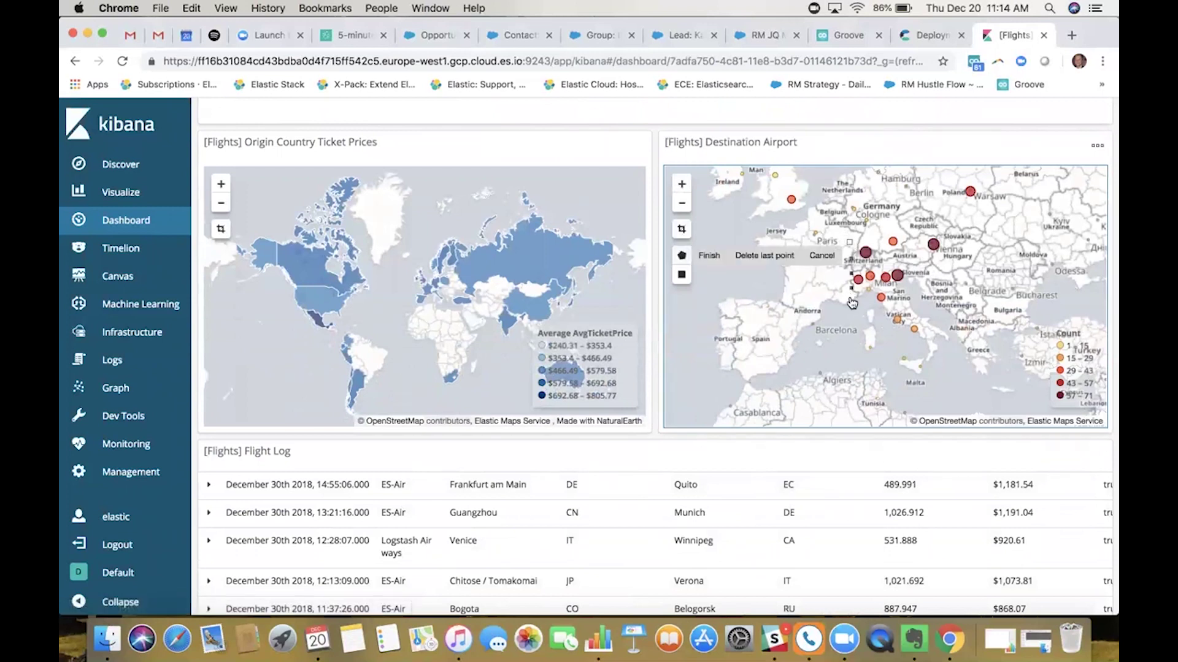
pyautogui.click(850, 297)
pyautogui.click(933, 284)
pyautogui.click(966, 239)
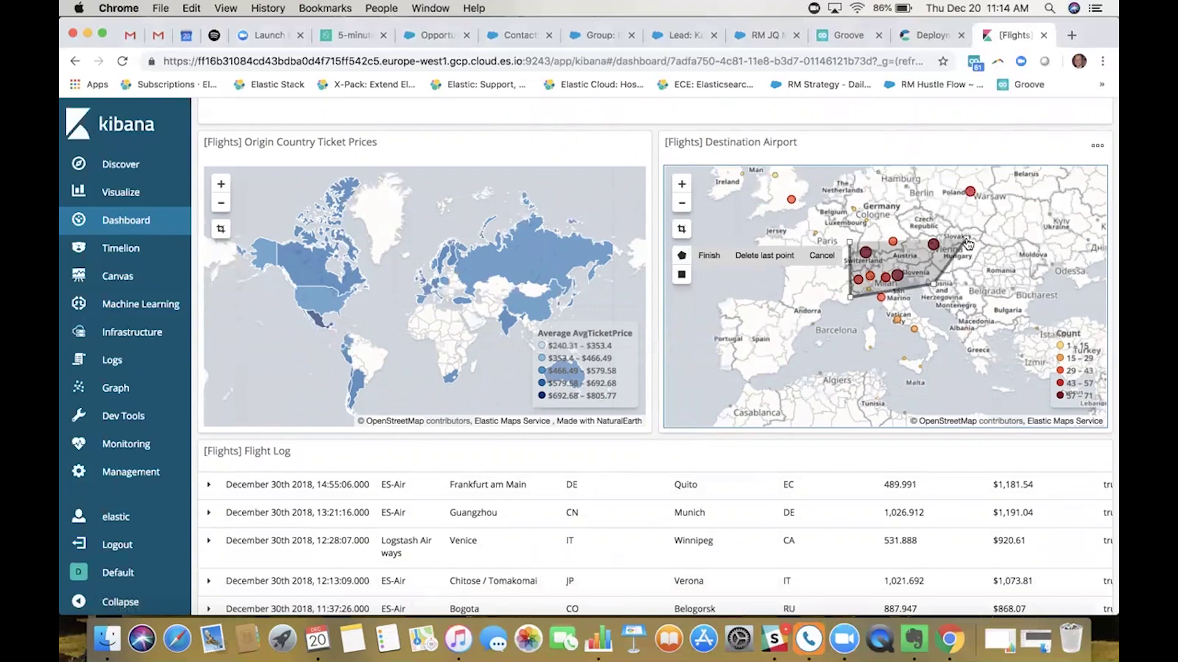
pyautogui.click(878, 229)
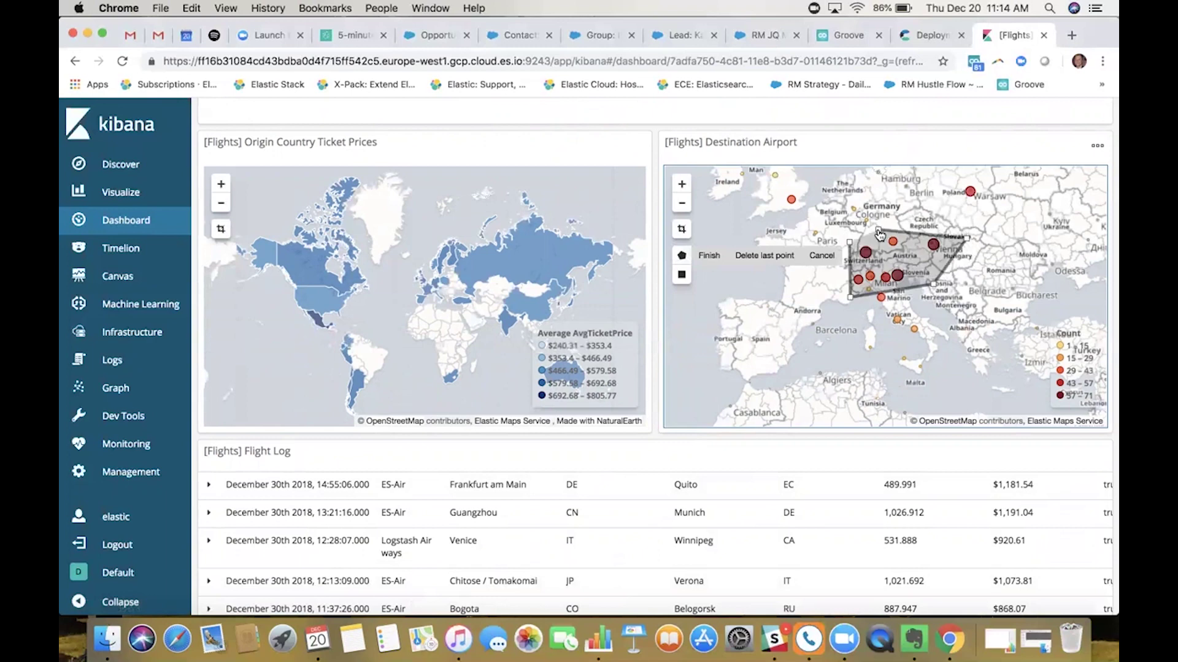
pyautogui.click(708, 257)
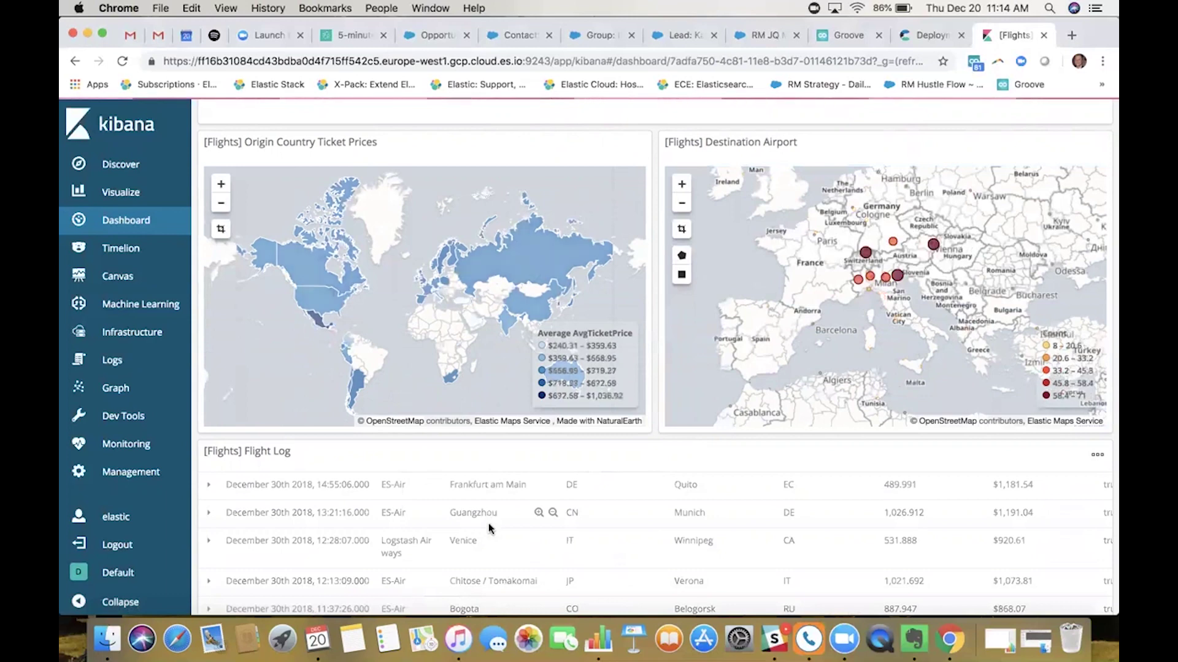
pyautogui.scroll(-5, 537, 526)
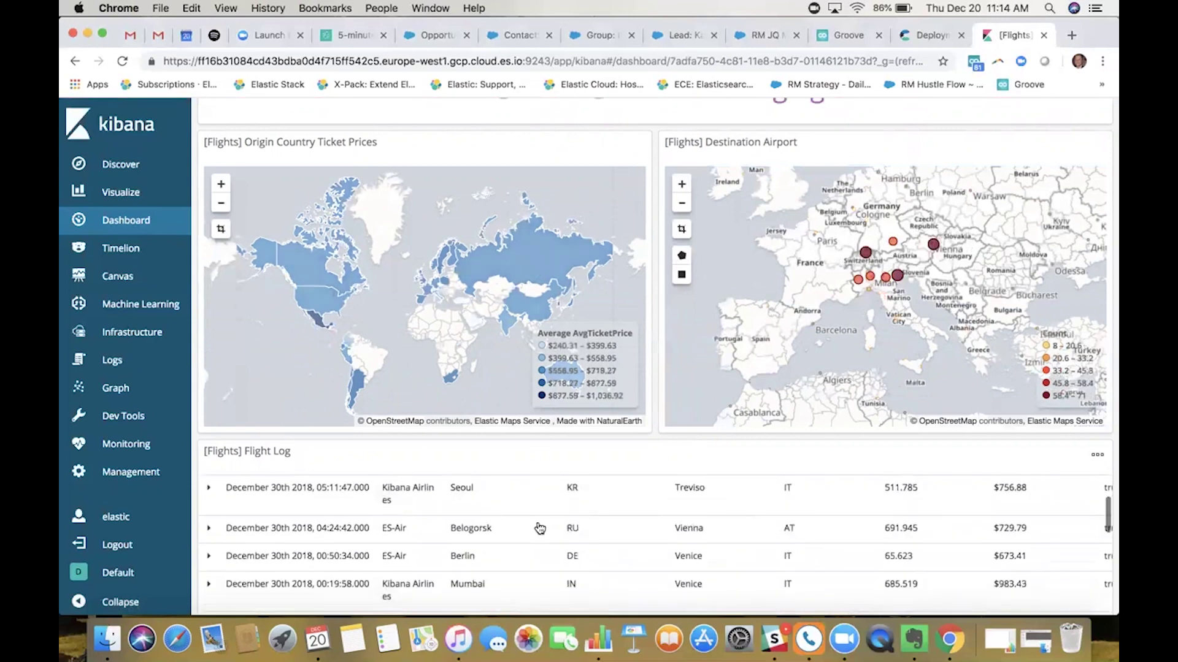
pyautogui.scroll(-3, 565, 468)
pyautogui.scroll(-2, 565, 466)
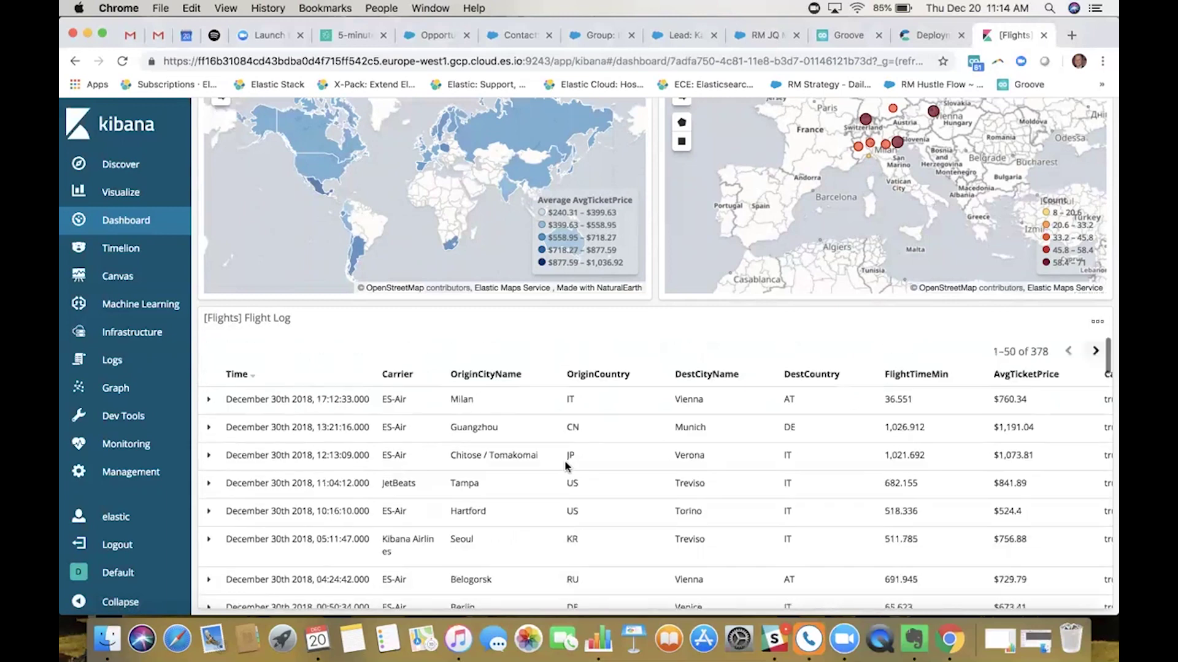
pyautogui.moveTo(673, 342); pyautogui.dragTo(674, 345)
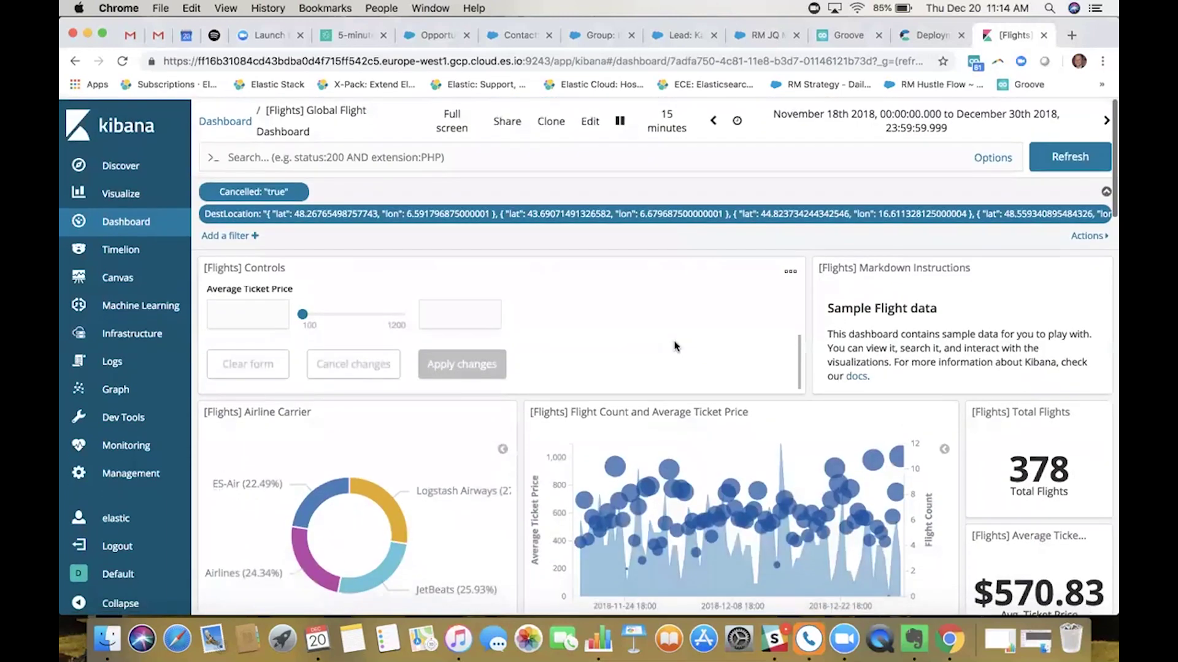